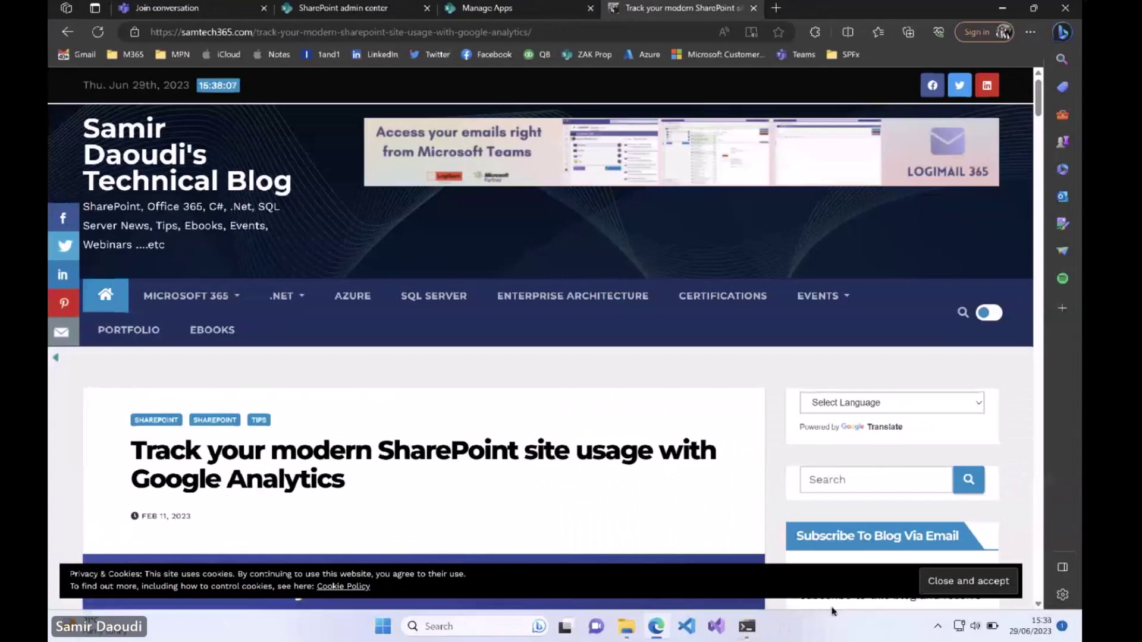
In PowerShell, create an SPGA folder and change into it
{"action": "left_click", "coordinate": [747, 626]}
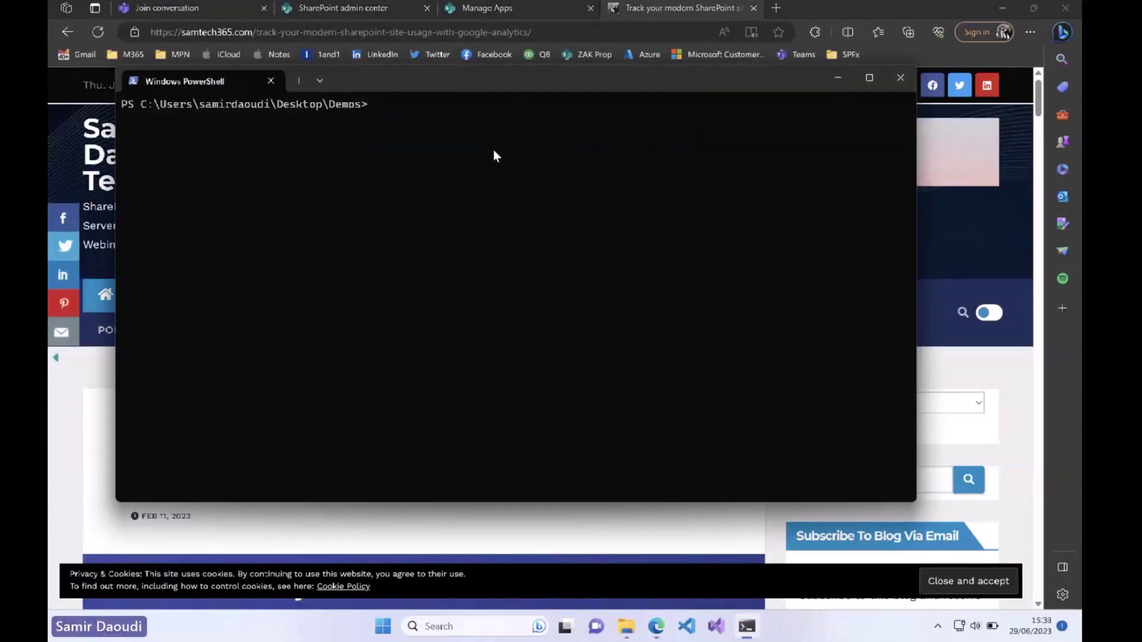
{"action": "type", "text": "mkdir"}
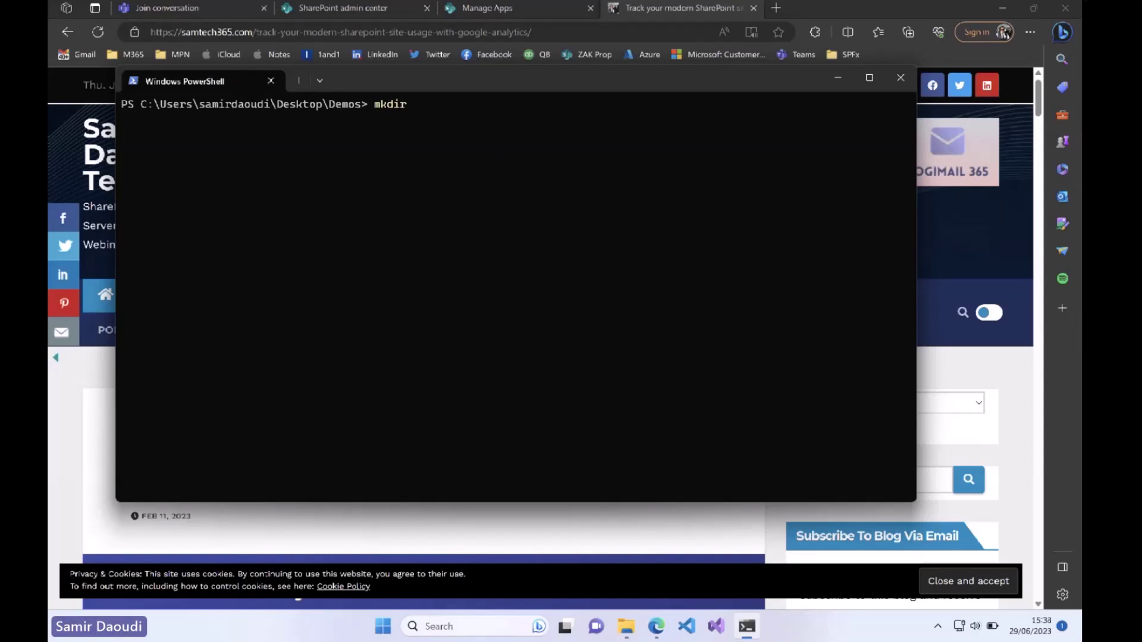
{"action": "type", "text": " demo"}
{"action": "key", "text": "BackSpace"}
{"action": "key", "text": "BackSpace"}
{"action": "key", "text": "BackSpace"}
{"action": "key", "text": "BackSpace"}
{"action": "type", "text": "SPGA"}
{"action": "key", "text": "Return"}
{"action": "type", "text": "cd .\\SPGA\\"}
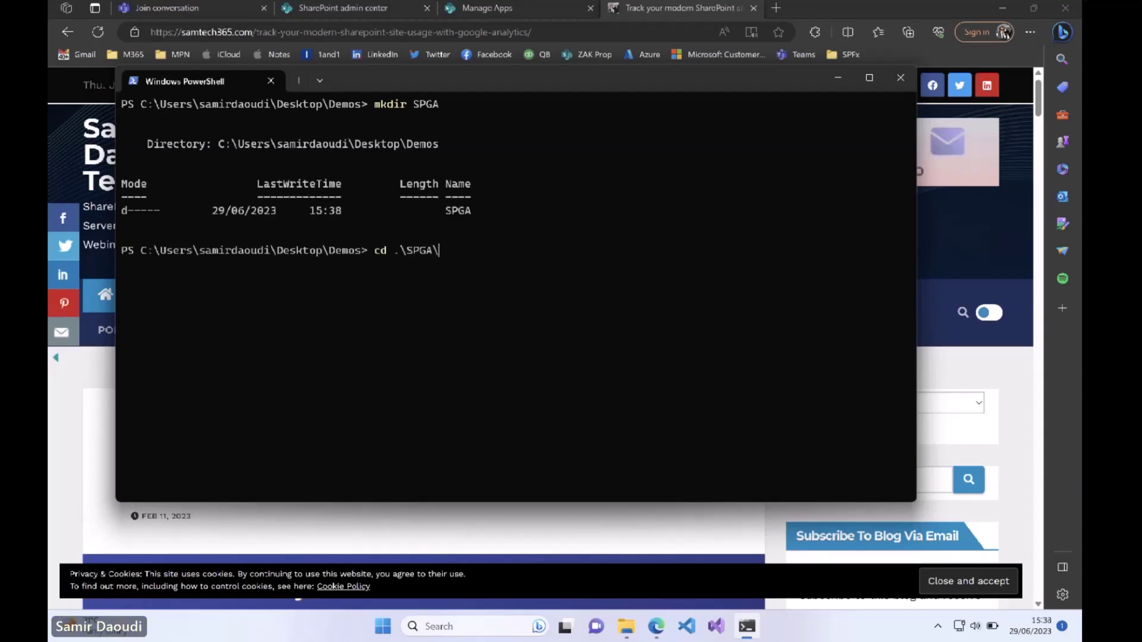
{"action": "key", "text": "Return"}
Launch the Yeoman generator with yo
{"action": "type", "text": "yo"}
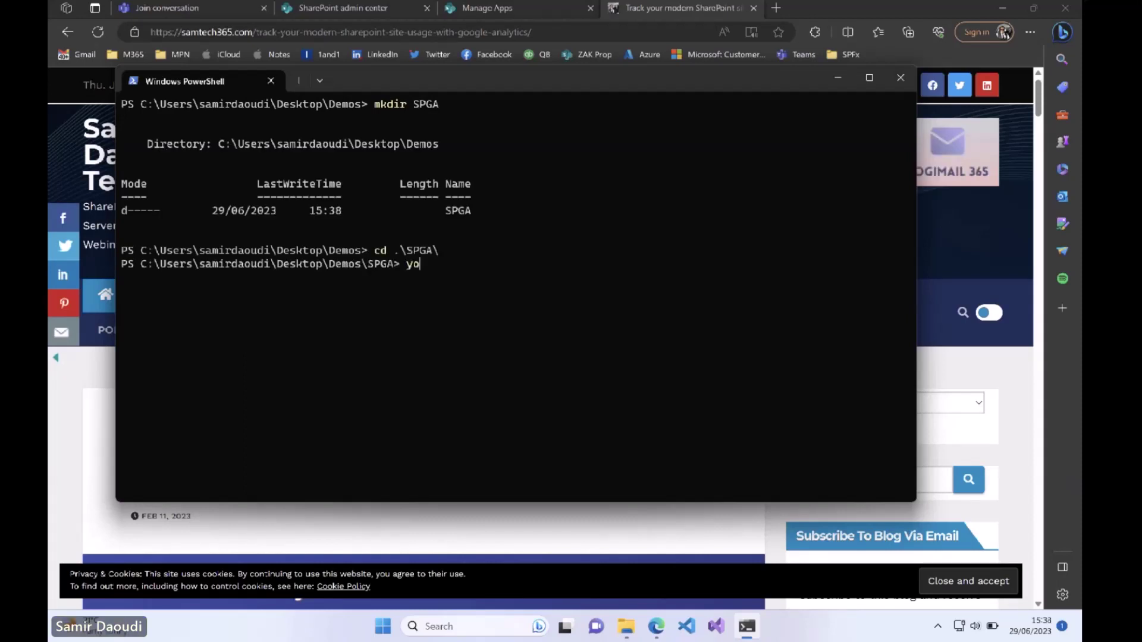
{"action": "key", "text": "Return"}
{"action": "left_click", "coordinate": [361, 13]}
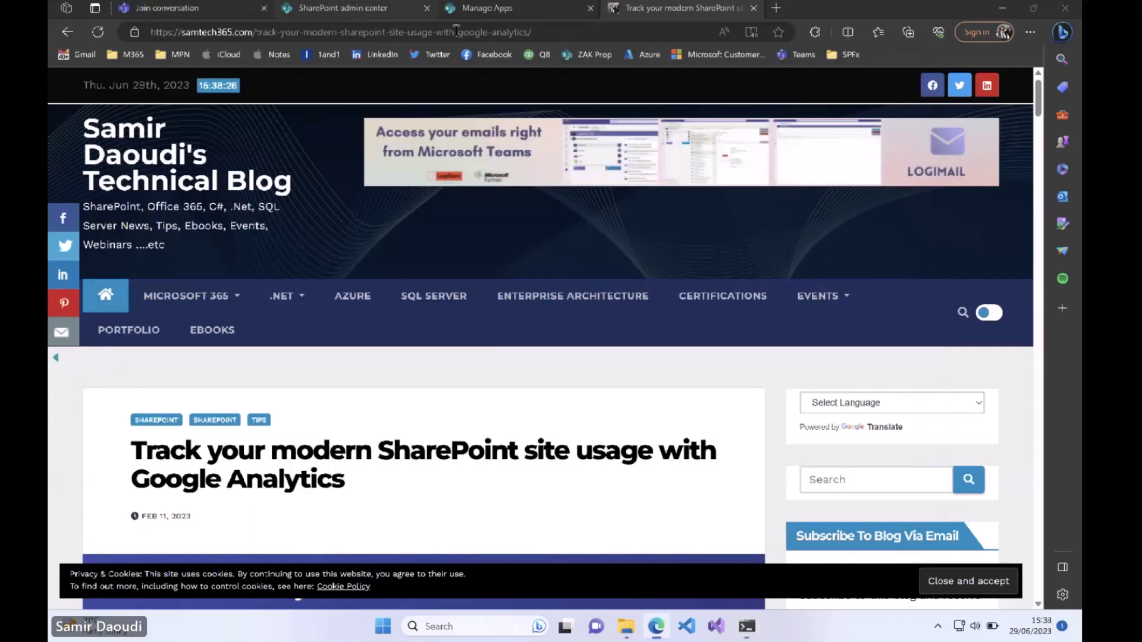
{"action": "key", "text": "alt+Tab"}
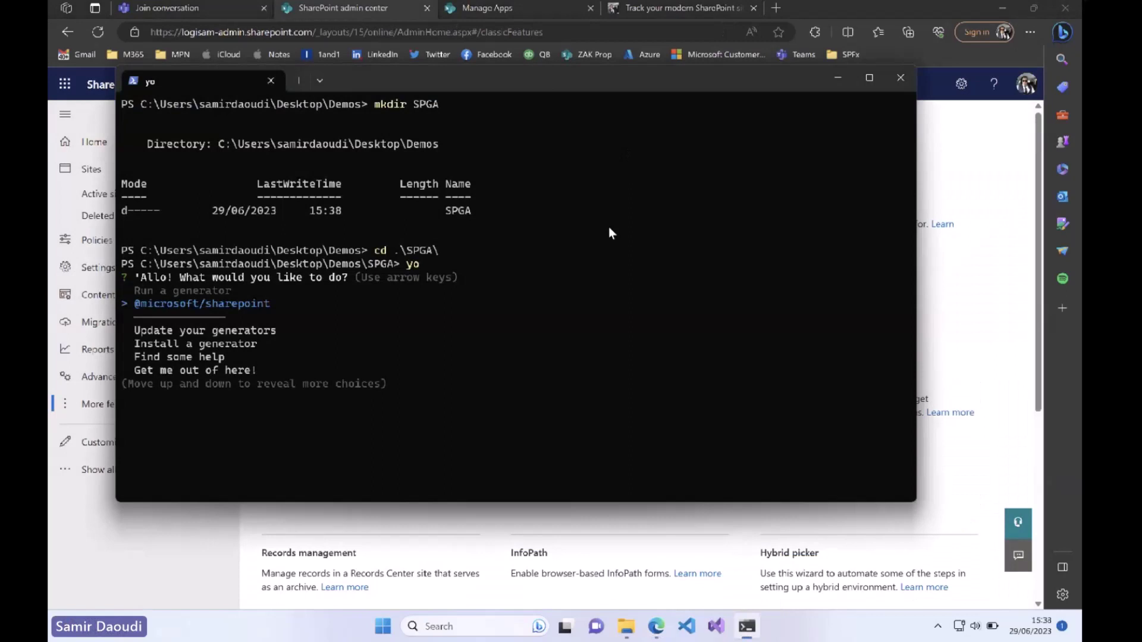
{"action": "key", "text": "Return"}
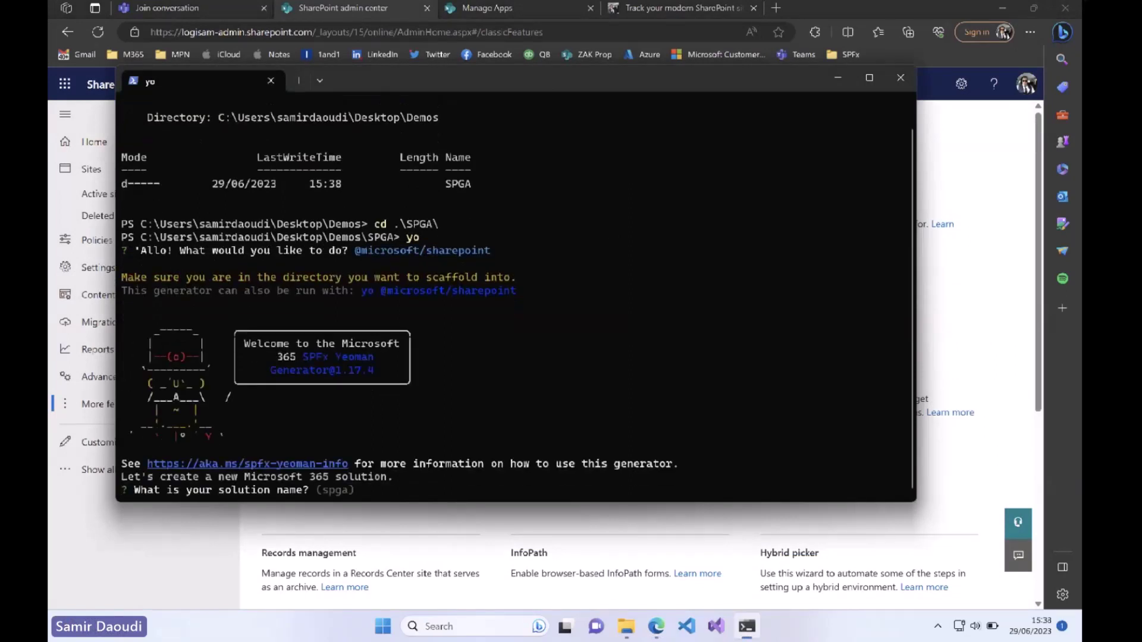
{"action": "type", "text": "SPGA"}
{"action": "key", "text": "Return"}
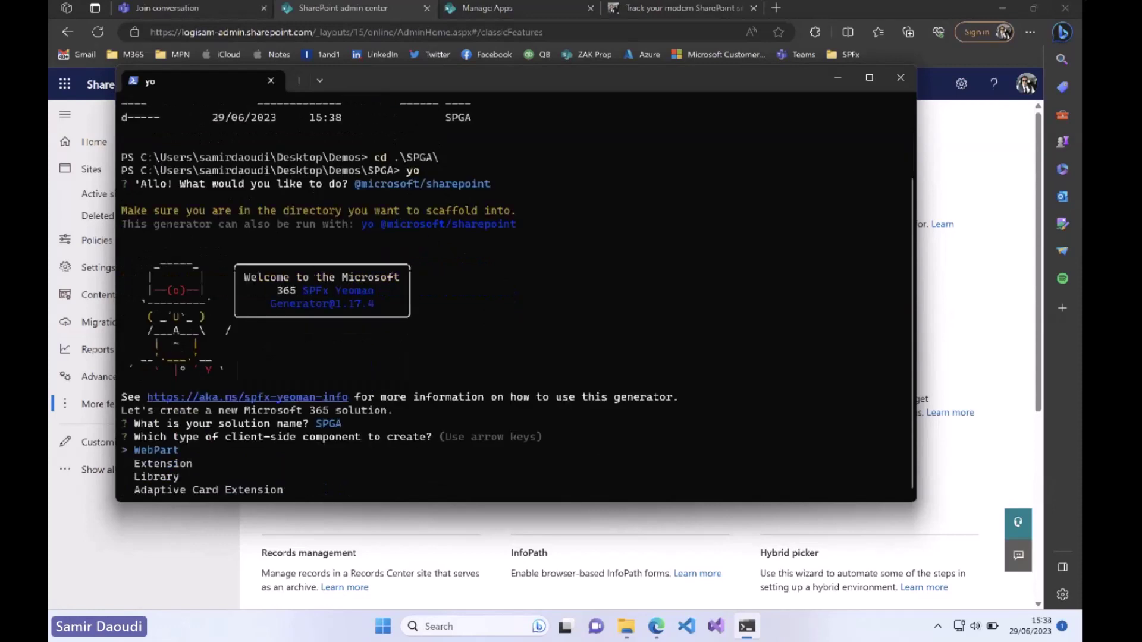
Make the component an Application Customizer extension named spga
{"action": "key", "text": "Down"}
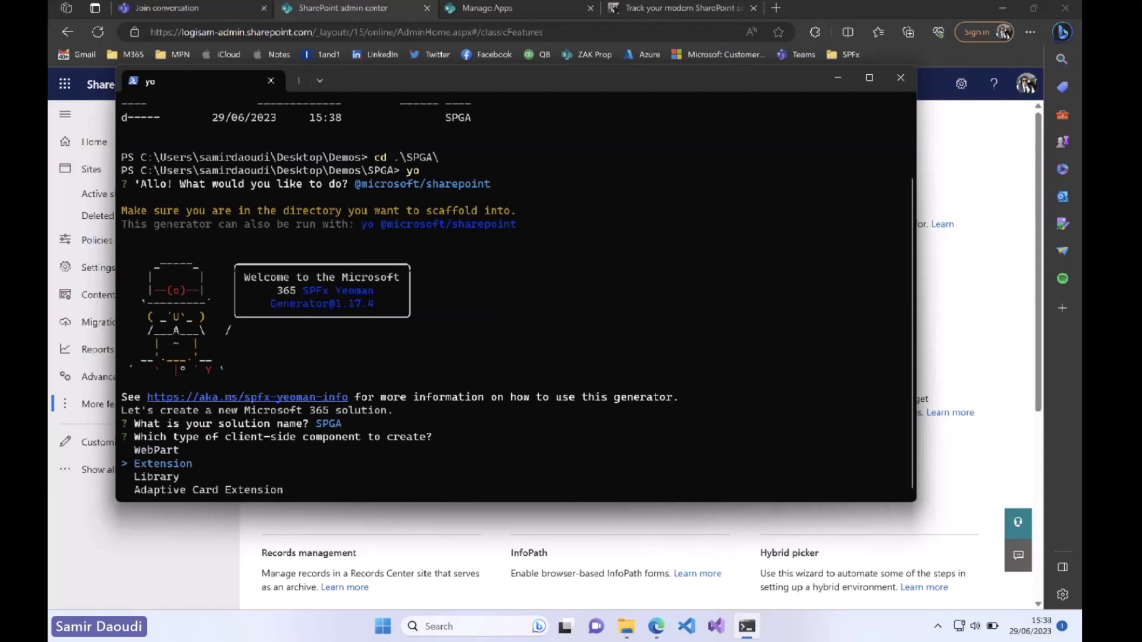
{"action": "key", "text": "Return"}
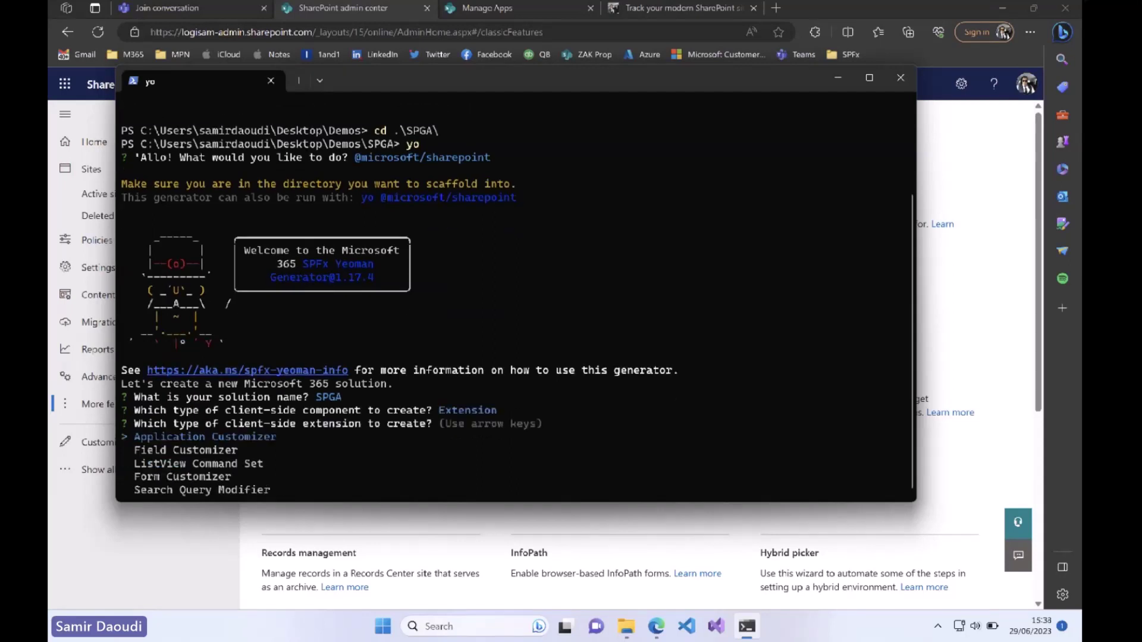
{"action": "key", "text": "Return"}
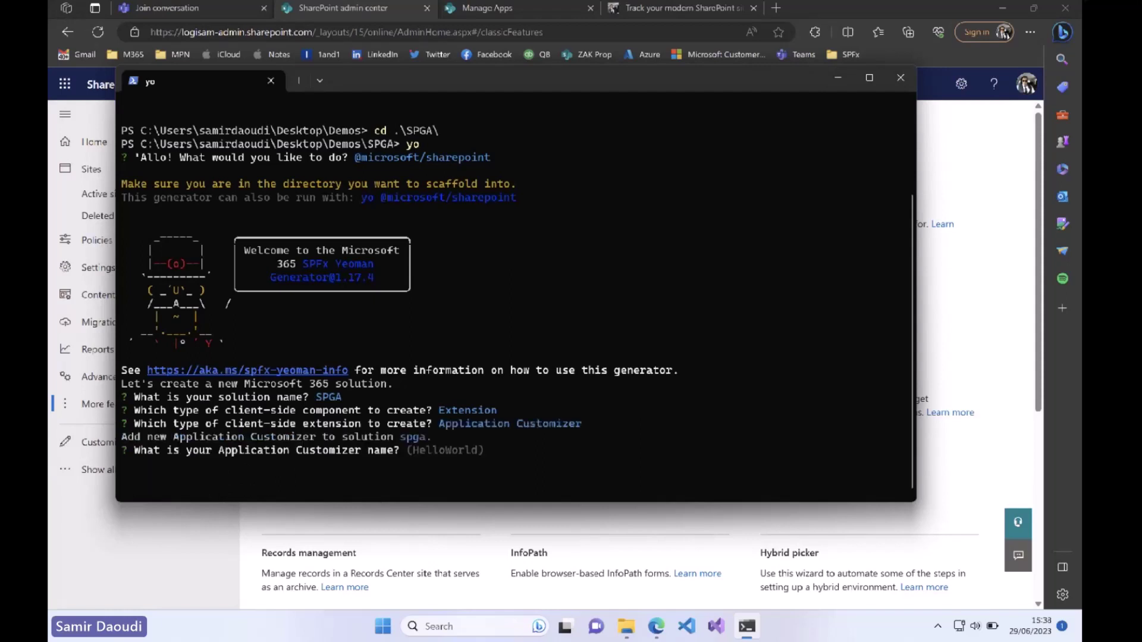
{"action": "type", "text": "spga"}
{"action": "key", "text": "Return"}
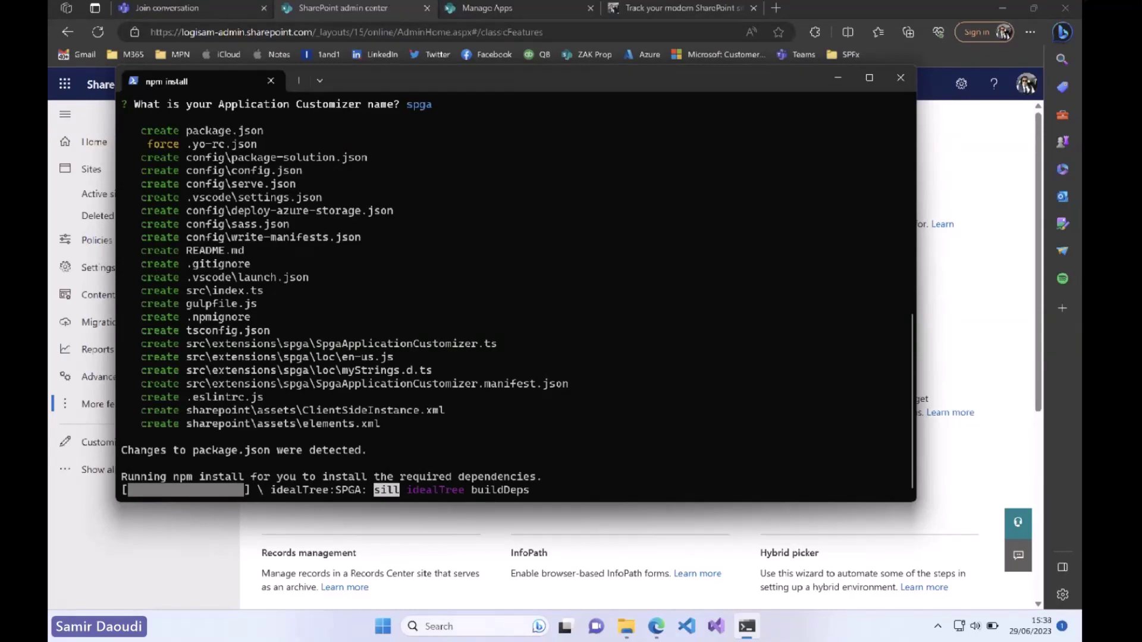
{"action": "key", "text": "super+Tab"}
{"action": "key", "text": "Escape"}
Start a new Google Analytics property named Demo SPGA
{"action": "key", "text": "super+Tab"}
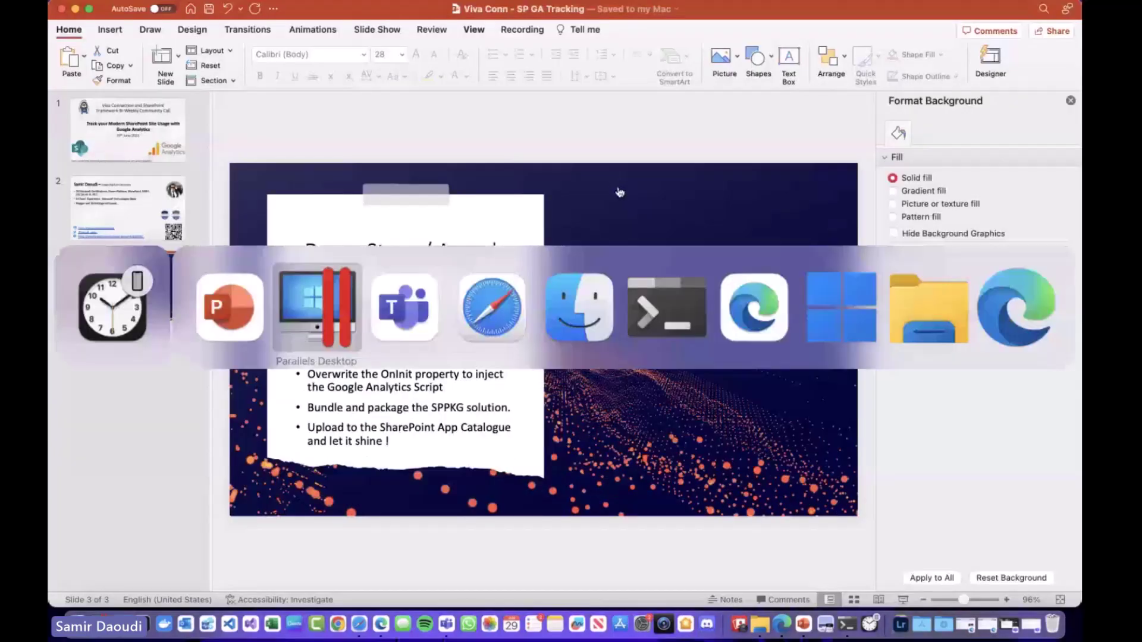
{"action": "left_click", "coordinate": [476, 309]}
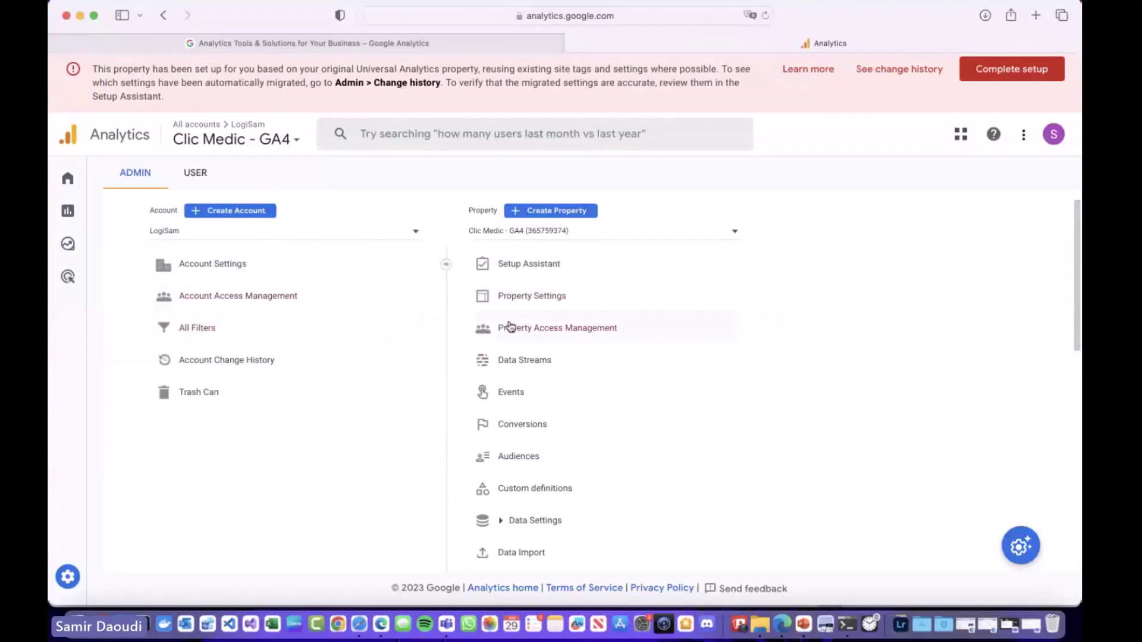
{"action": "left_click", "coordinate": [344, 234]}
{"action": "left_click", "coordinate": [551, 239]}
{"action": "left_click", "coordinate": [546, 211]}
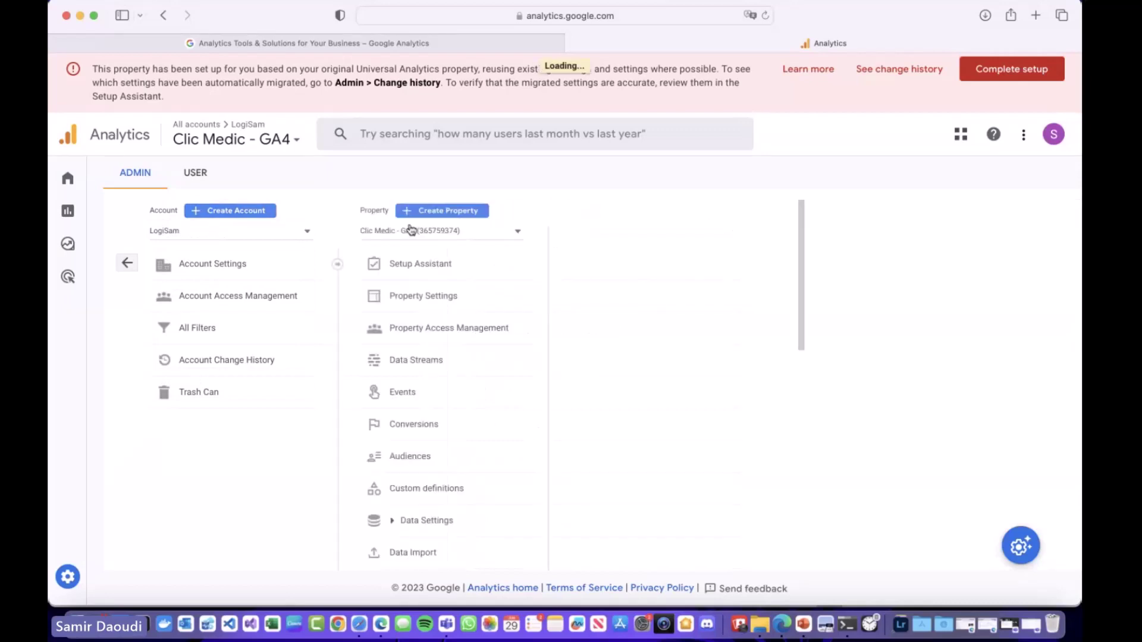
{"action": "left_click", "coordinate": [469, 439]}
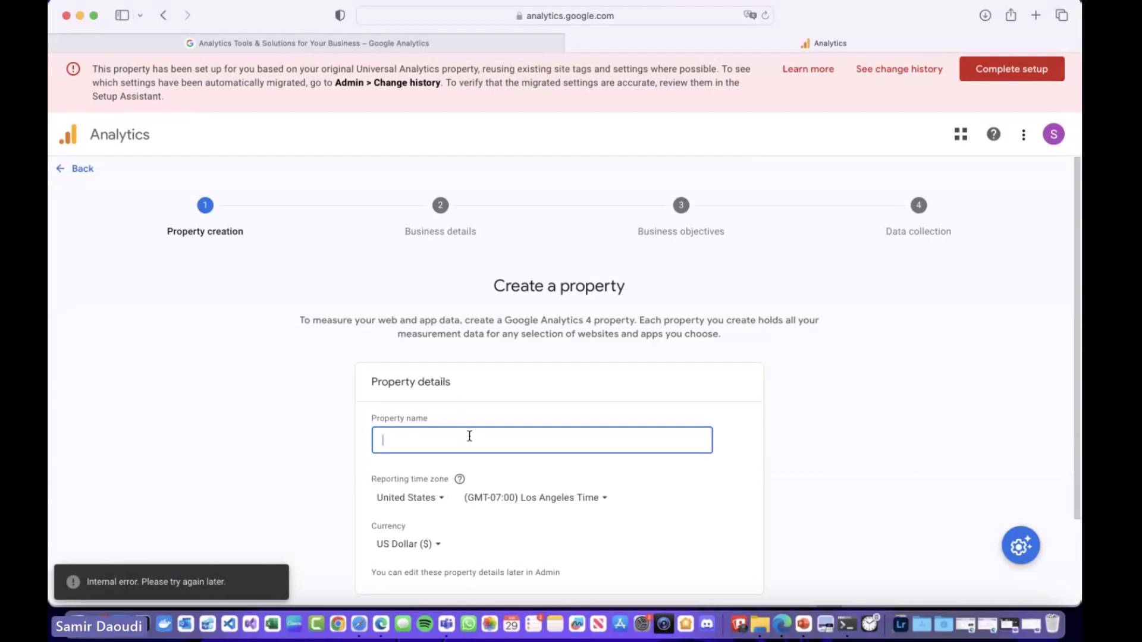
{"action": "type", "text": "Demo SPGA"}
{"action": "scroll", "coordinate": [467, 434], "scroll_direction": "down", "scroll_amount": 3}
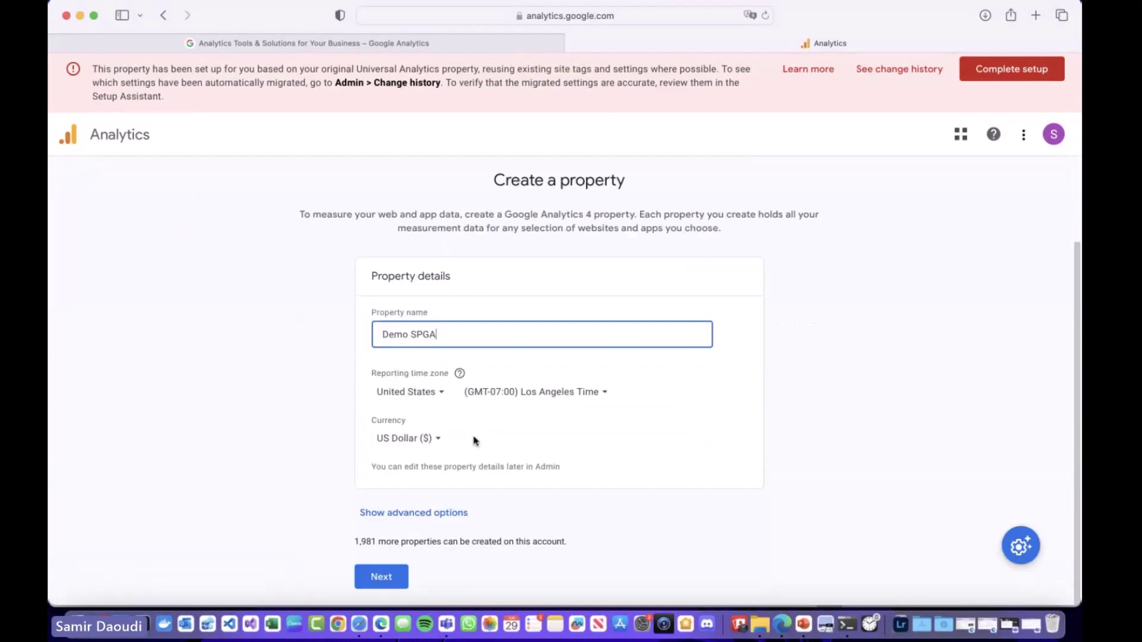
Set the reporting country to United Kingdom and currency to British Pound (£)
{"action": "left_click", "coordinate": [410, 391]}
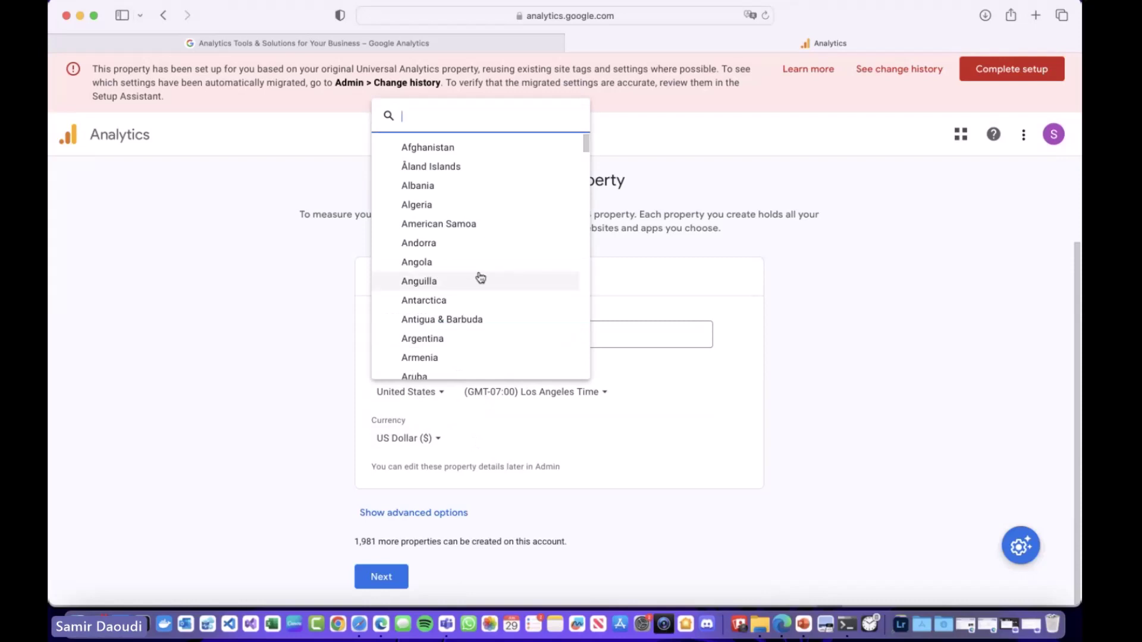
{"action": "type", "text": "uni"}
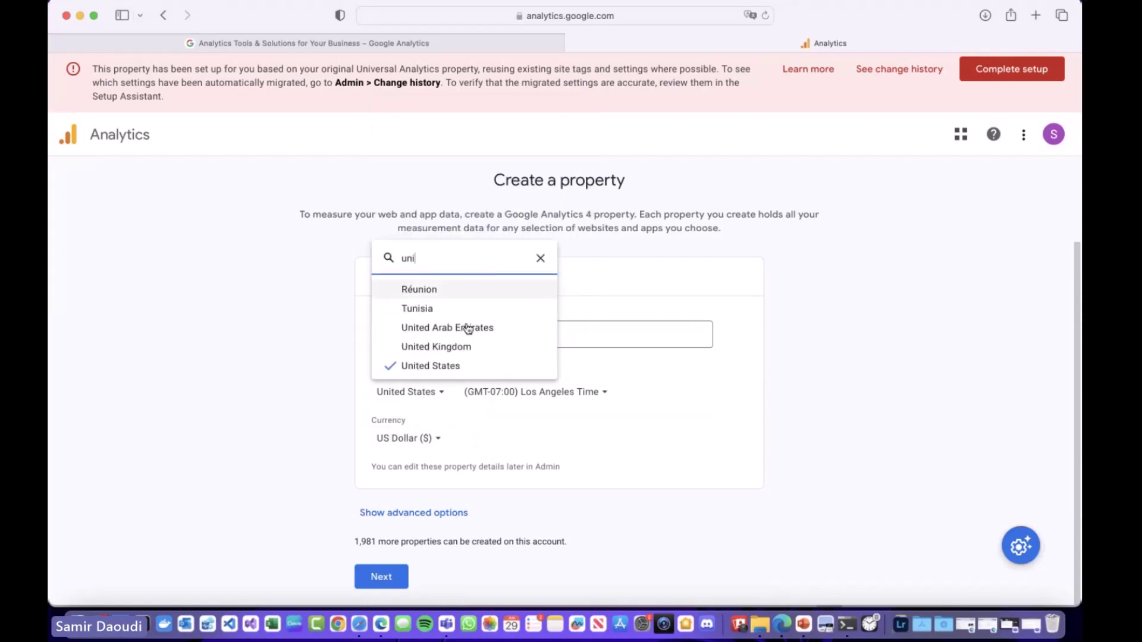
{"action": "left_click", "coordinate": [464, 347]}
{"action": "left_click", "coordinate": [436, 437]}
{"action": "type", "text": "brith"}
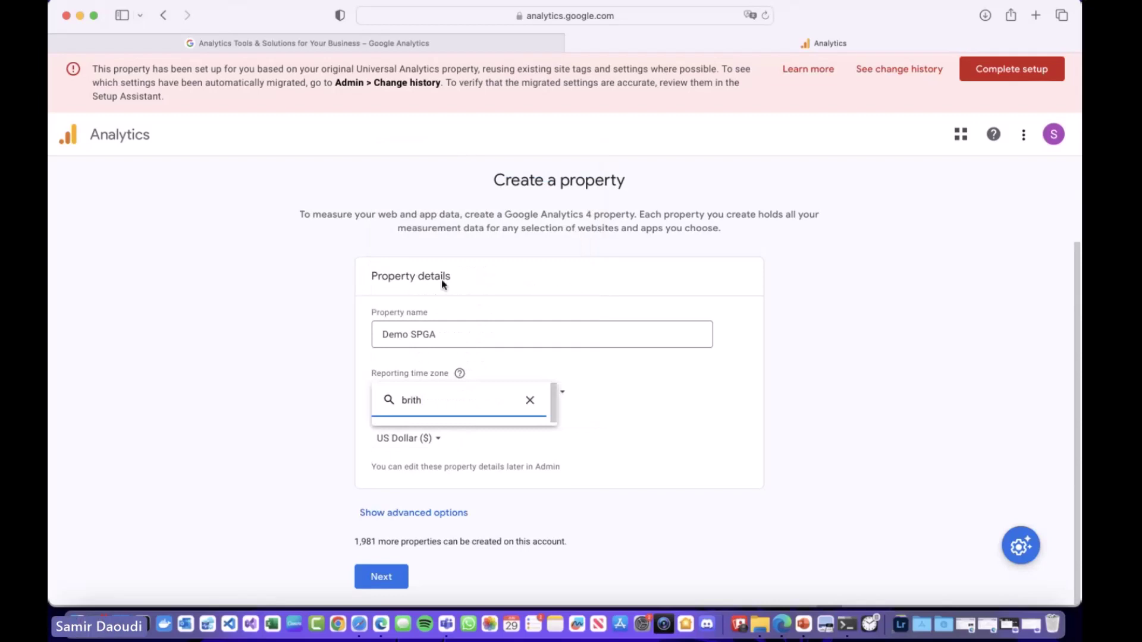
{"action": "key", "text": "BackSpace"}
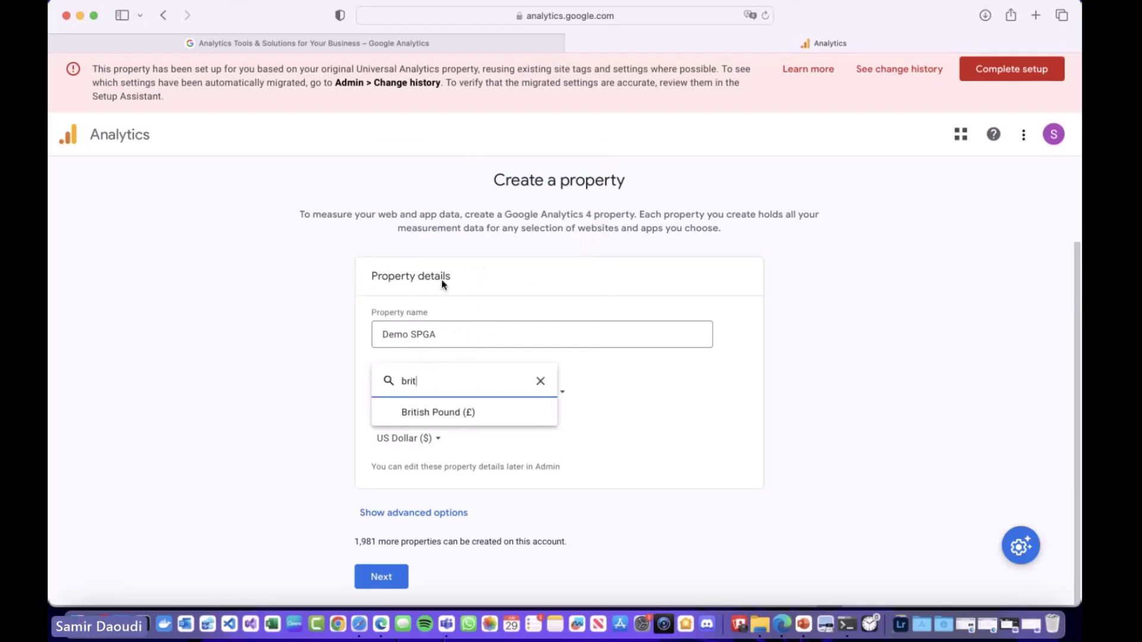
{"action": "left_click", "coordinate": [462, 411]}
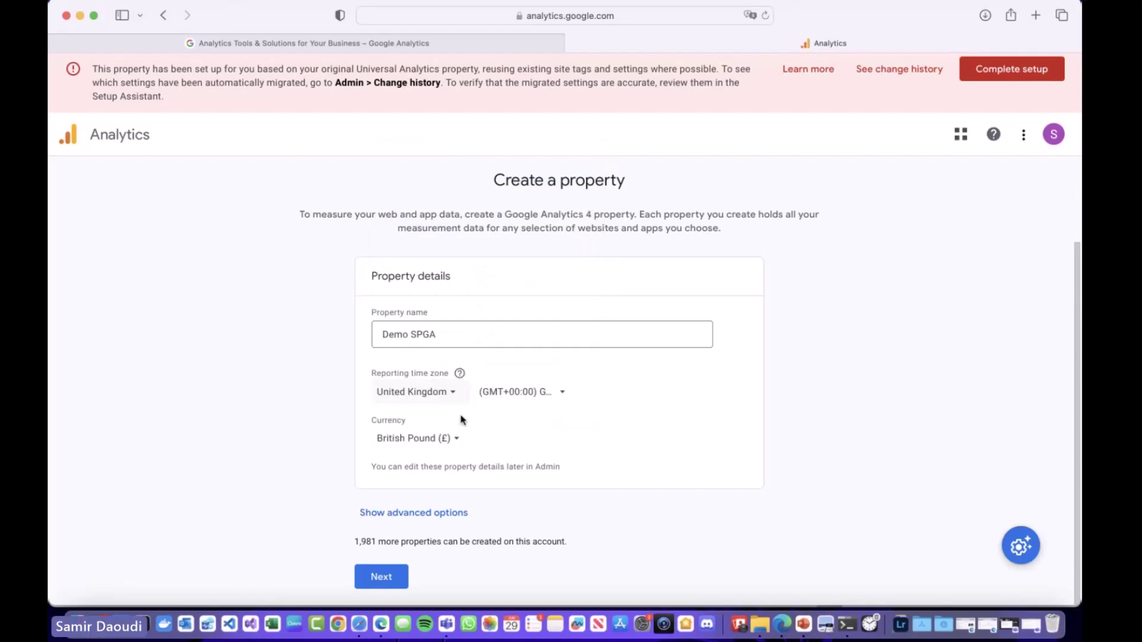
{"action": "left_click", "coordinate": [398, 575]}
Choose Computers & Electronics industry, Small business size, and the Get baseline reports objective
{"action": "left_click", "coordinate": [409, 408]}
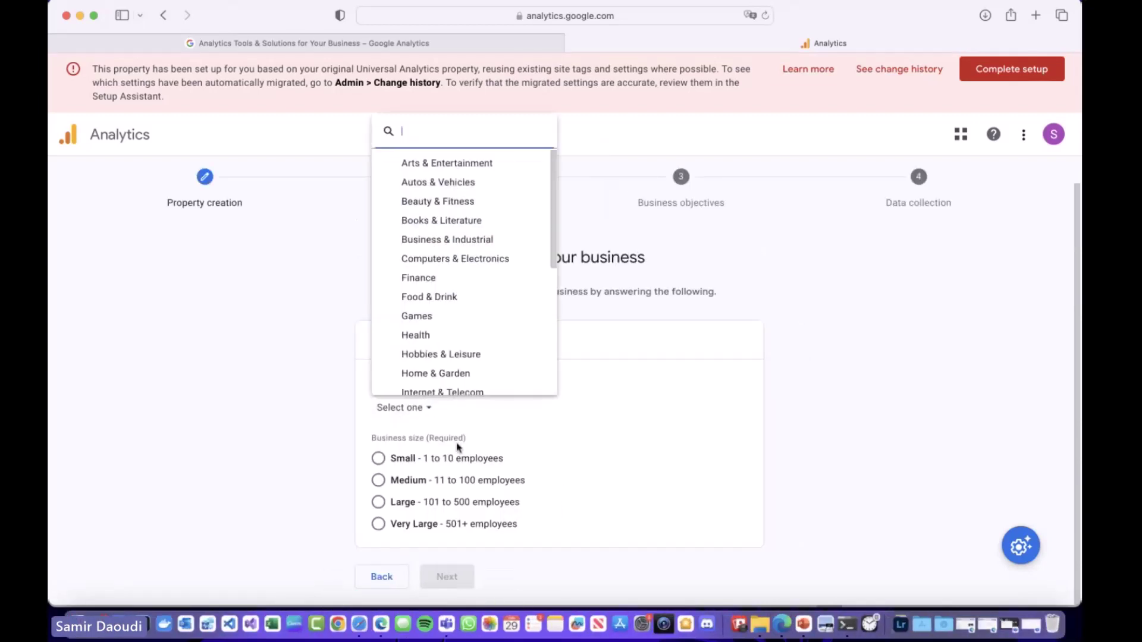
{"action": "left_click", "coordinate": [462, 259]}
{"action": "left_click", "coordinate": [409, 467]}
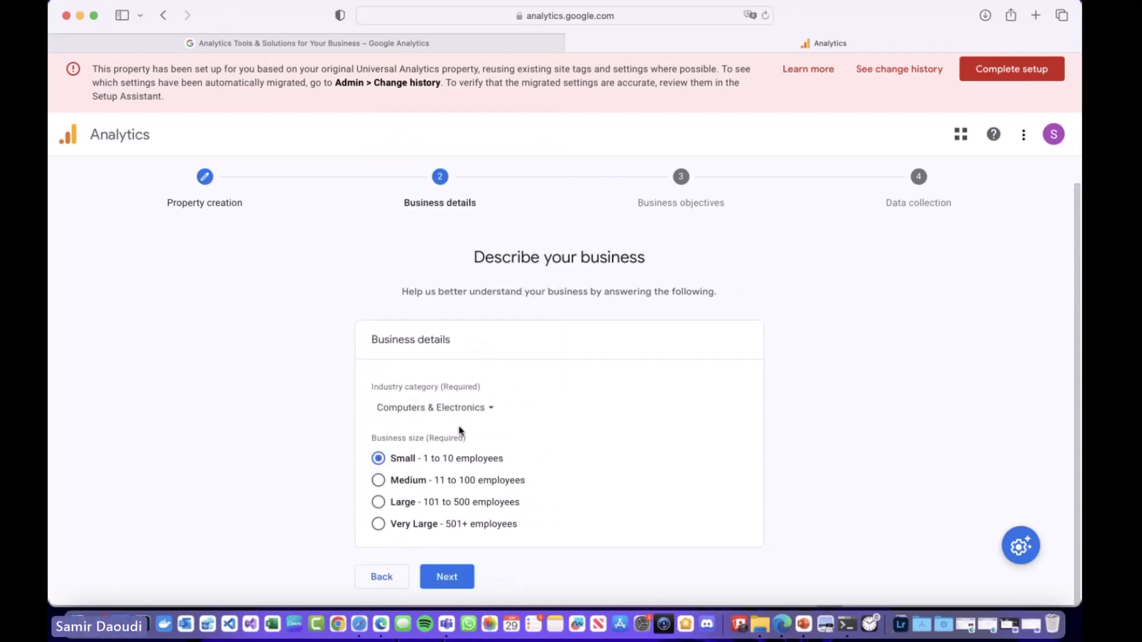
{"action": "left_click", "coordinate": [451, 576]}
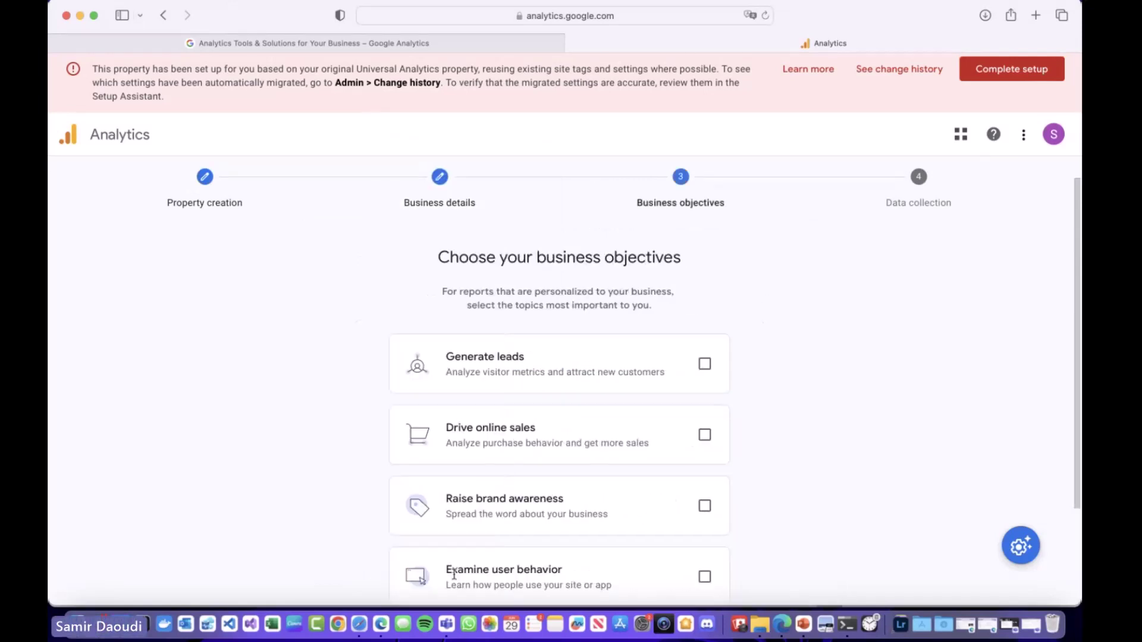
{"action": "scroll", "coordinate": [575, 333], "scroll_direction": "down", "scroll_amount": 3}
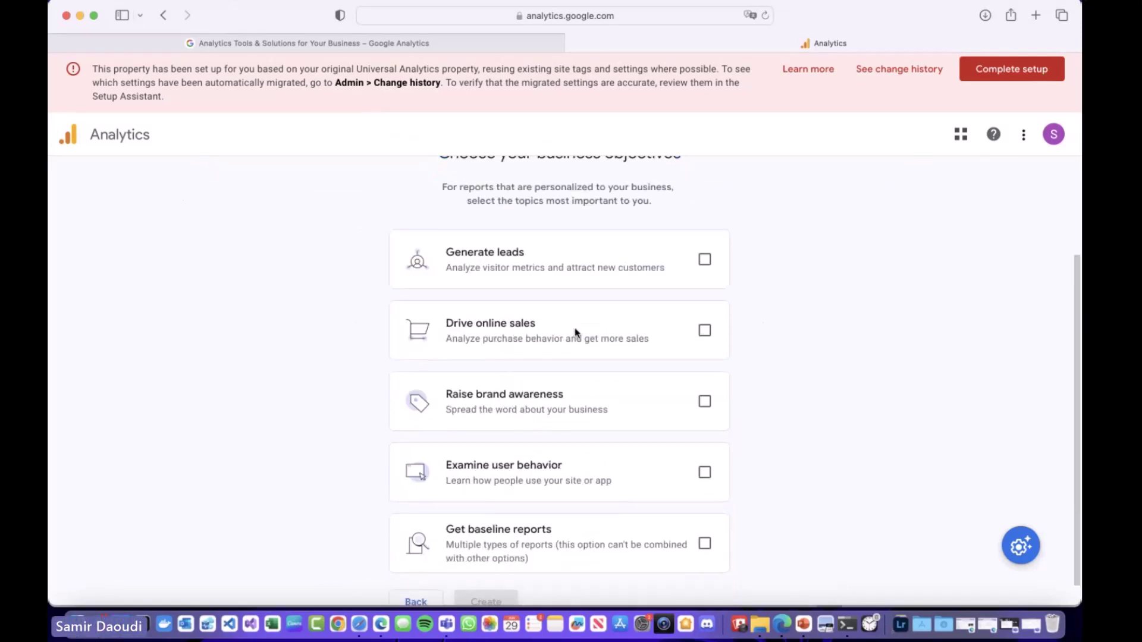
{"action": "left_click", "coordinate": [680, 531]}
{"action": "scroll", "coordinate": [702, 512], "scroll_direction": "down", "scroll_amount": 1}
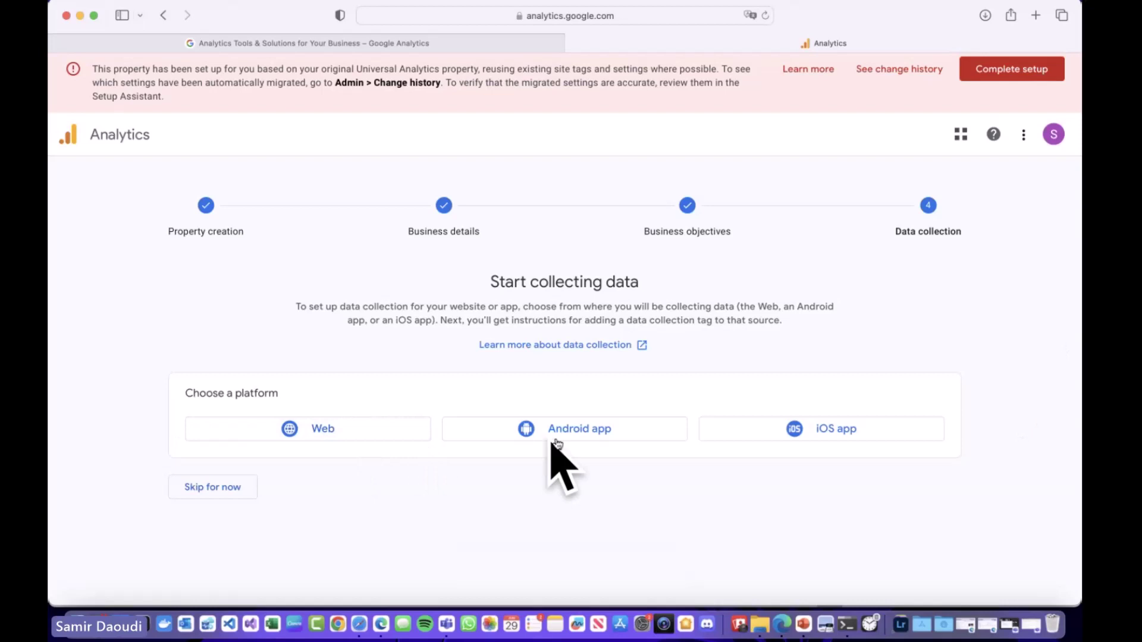
Add a web stream for logisam.sharepoint.com named Demo SPGA
{"action": "left_click", "coordinate": [344, 439]}
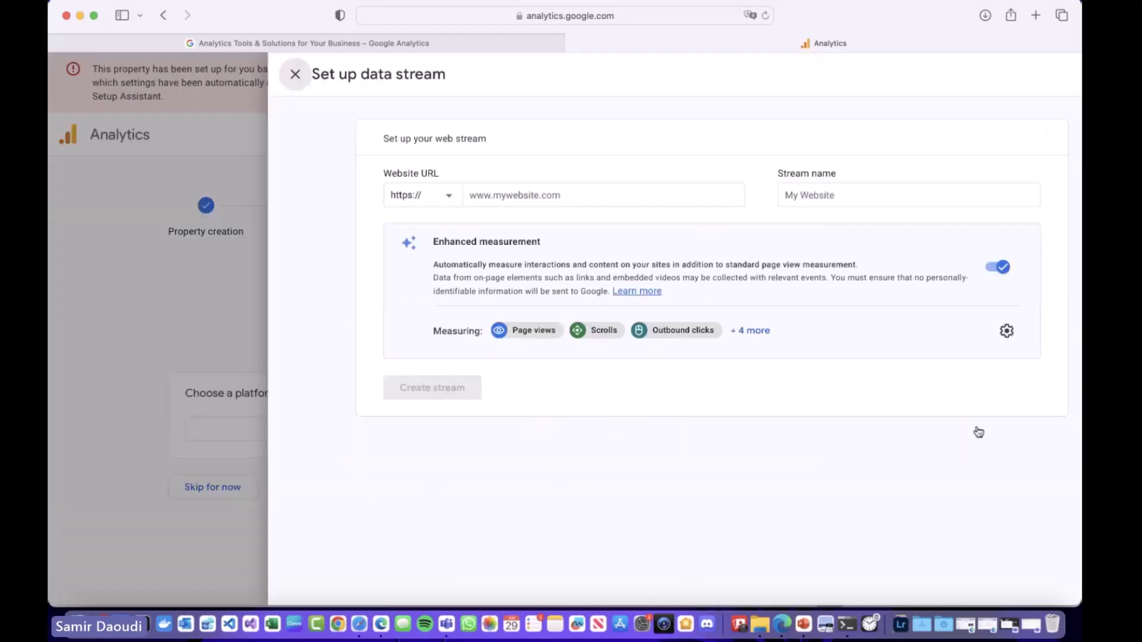
{"action": "left_click", "coordinate": [505, 195]}
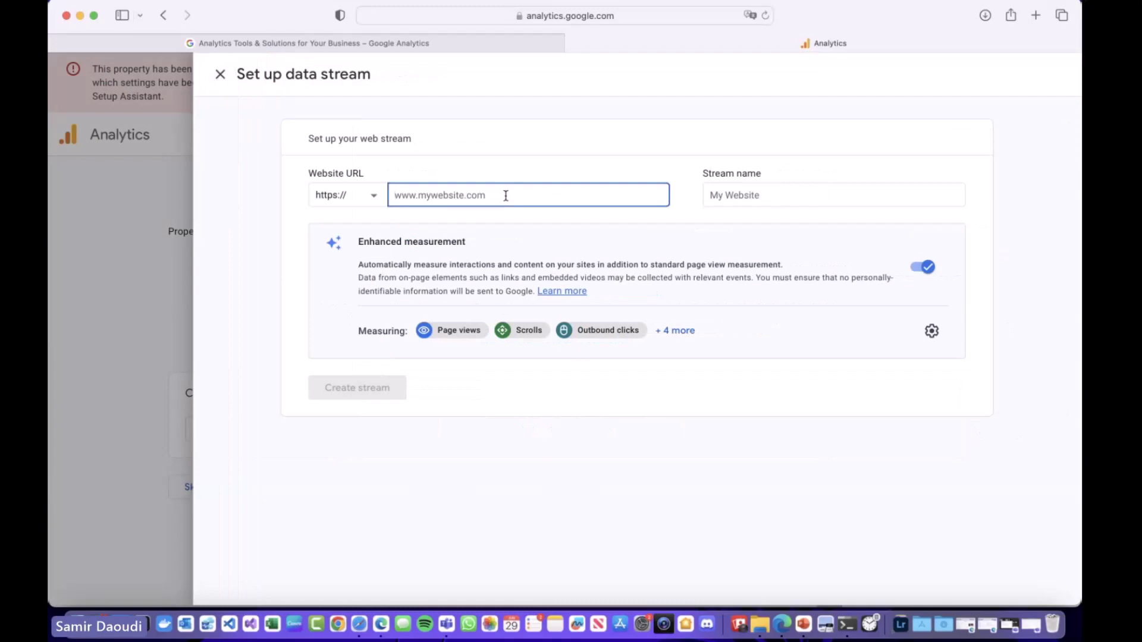
{"action": "type", "text": "logisam.sharepoint.com"}
{"action": "key", "text": "Tab"}
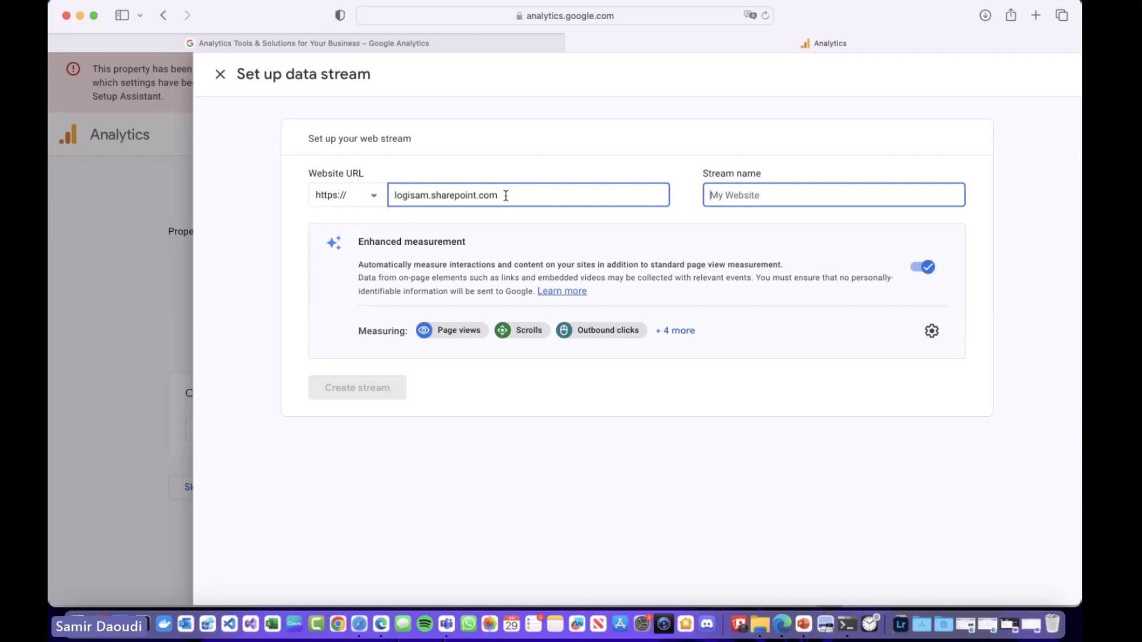
{"action": "type", "text": "SPGA"}
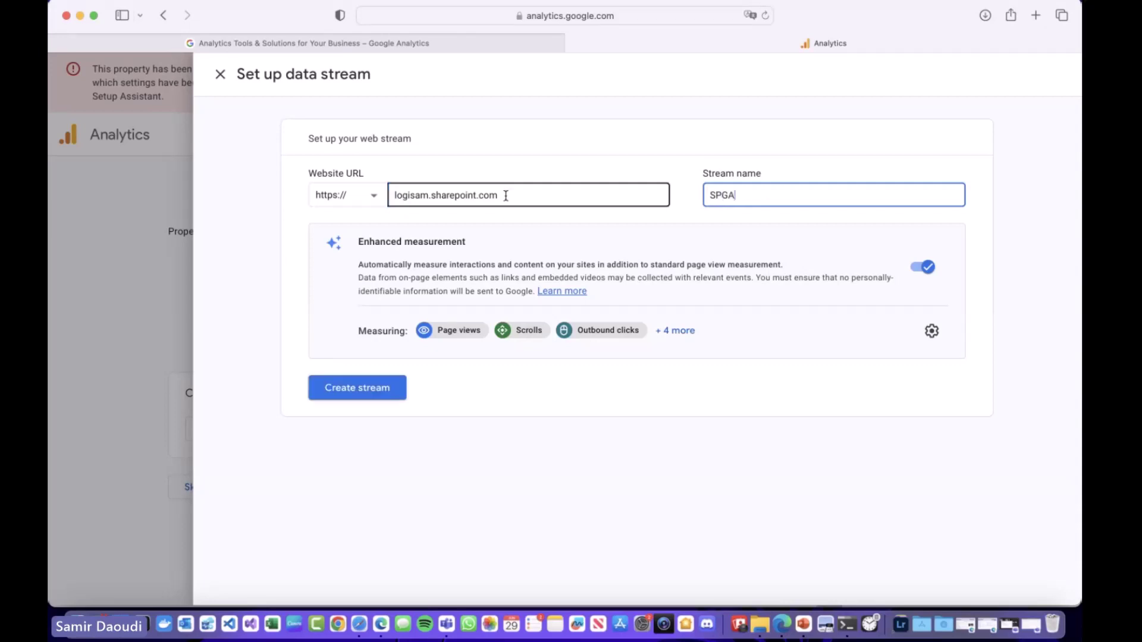
{"action": "key", "text": "super+Left"}
{"action": "type", "text": "Demo"}
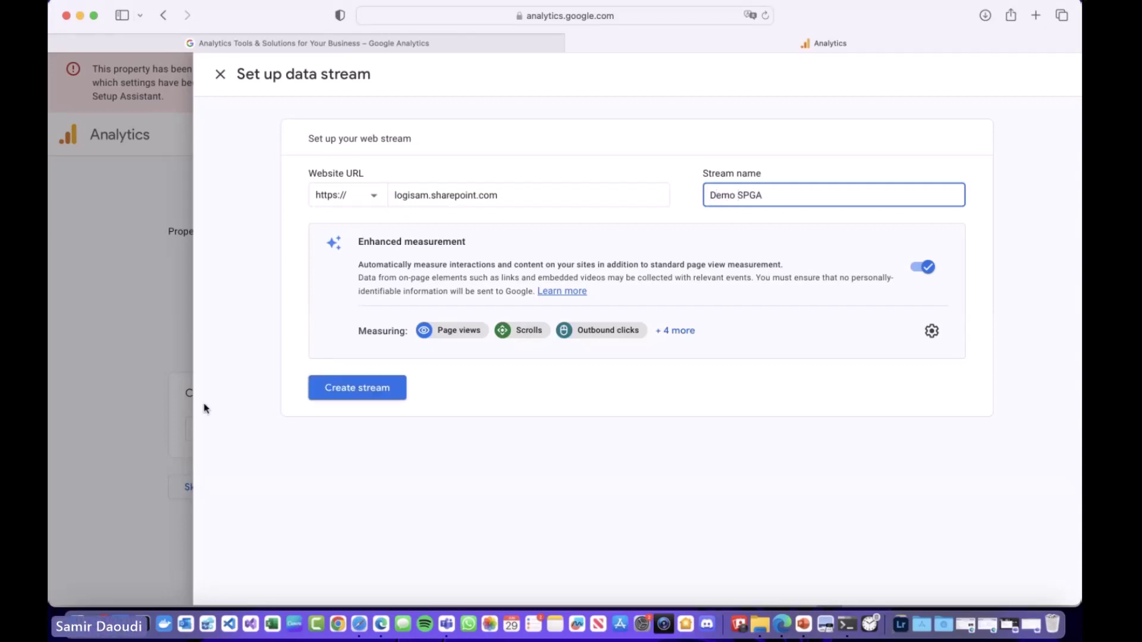
{"action": "left_click", "coordinate": [360, 390]}
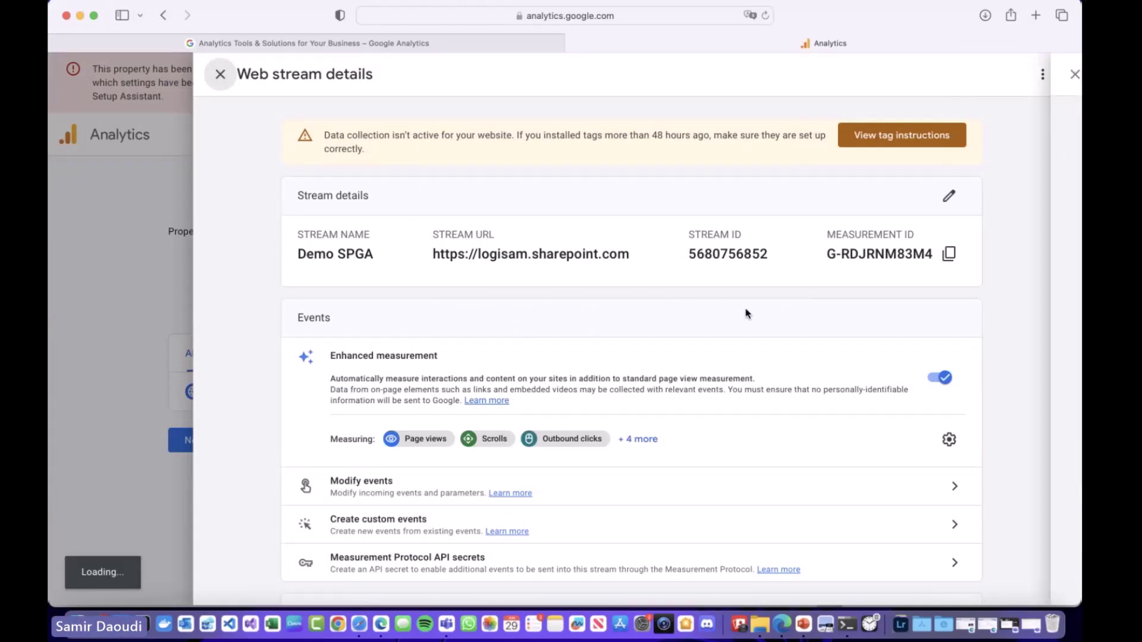
{"action": "left_click", "coordinate": [902, 135]}
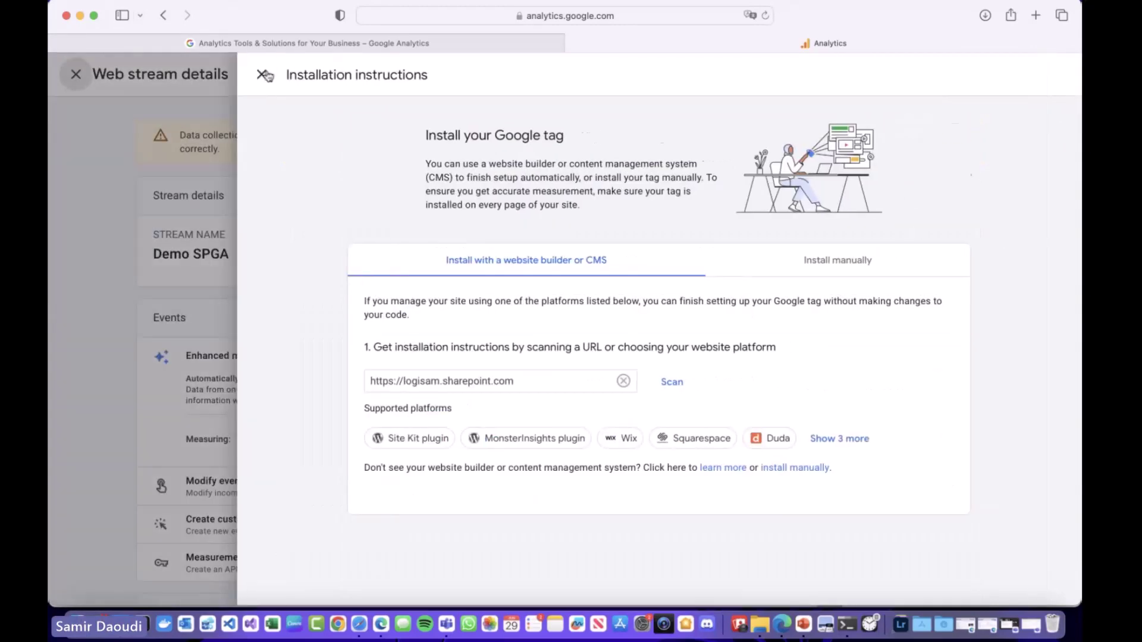
{"action": "left_click", "coordinate": [262, 74]}
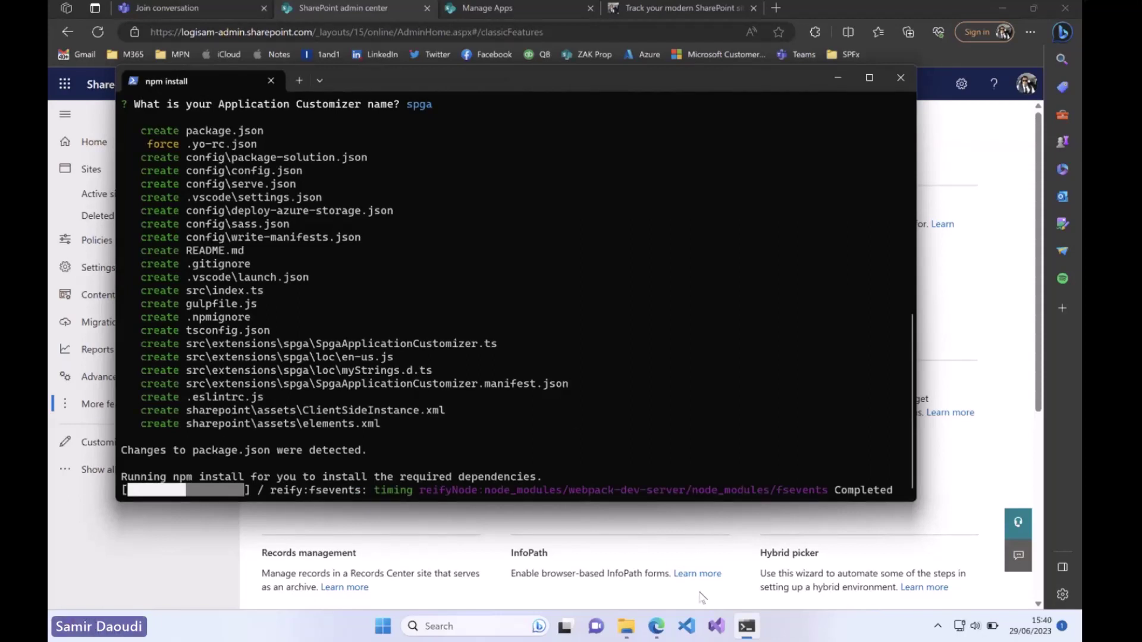
Open a new Terminal session and change into the Desktop folder
{"action": "left_click", "coordinate": [383, 626]}
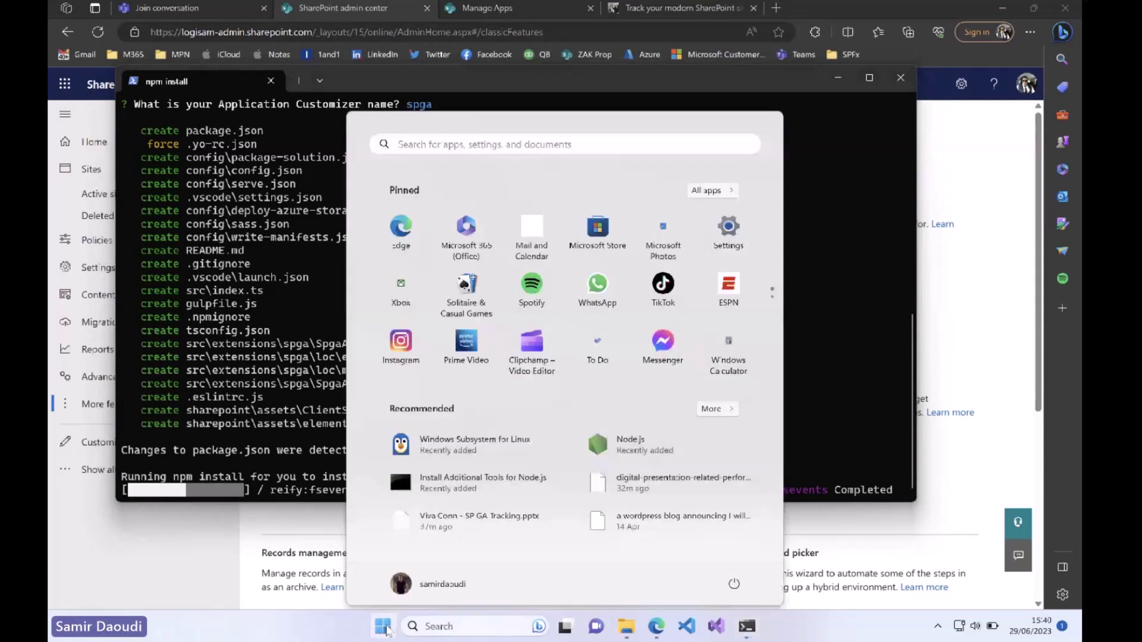
{"action": "type", "text": "ter"}
{"action": "key", "text": "Return"}
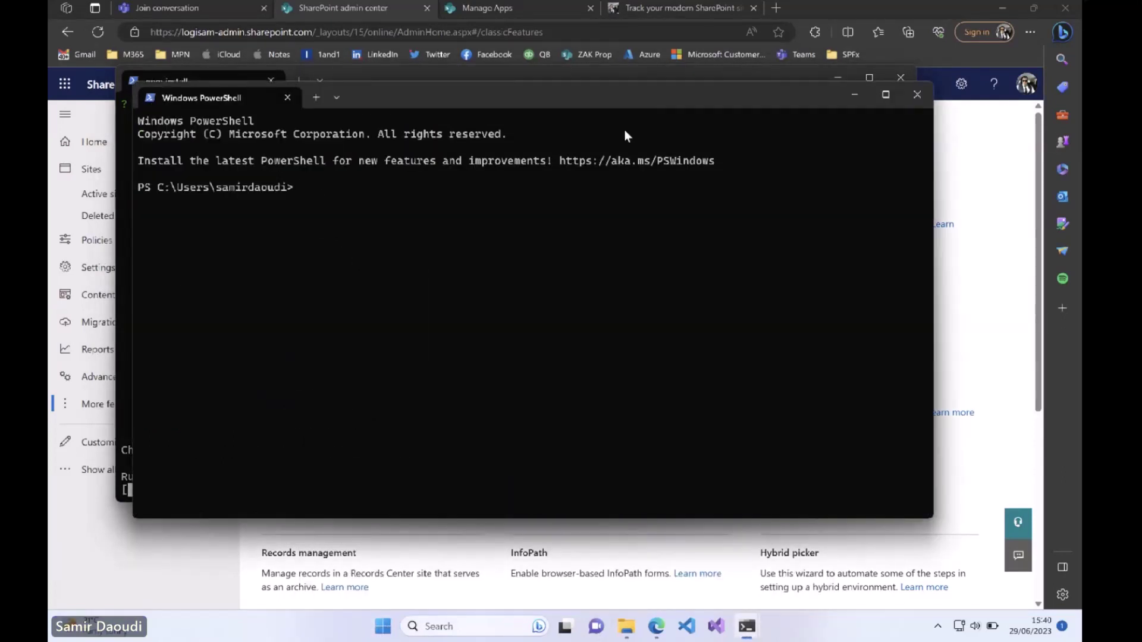
{"action": "type", "text": "cd desk"}
{"action": "key", "text": "Tab"}
{"action": "key", "text": "Return"}
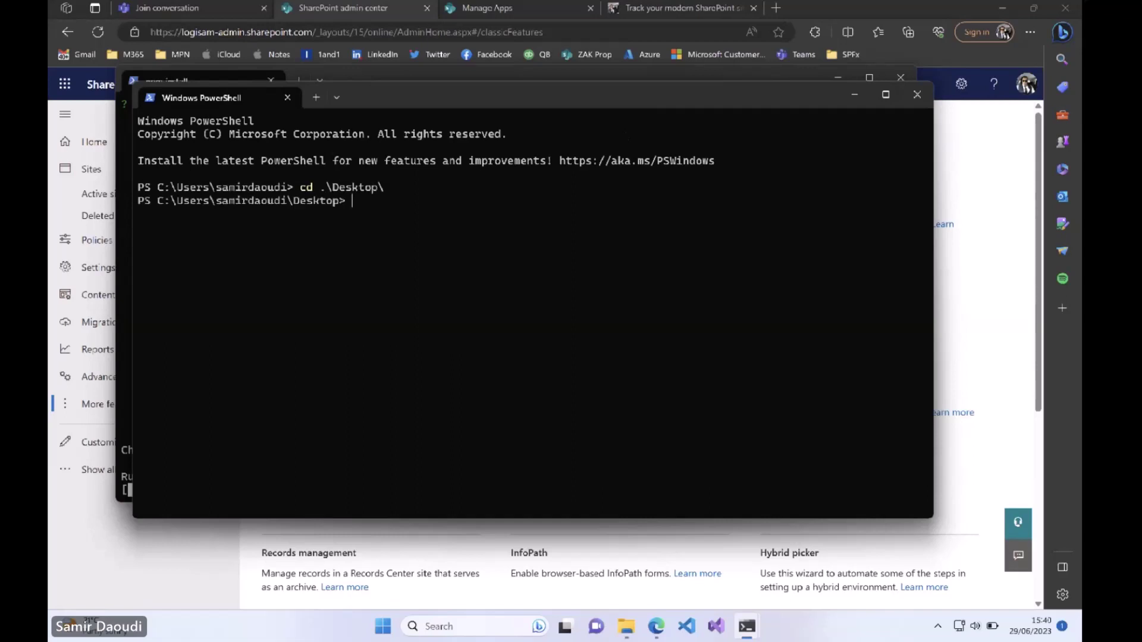
{"action": "type", "text": "cd de"}
{"action": "key", "text": "Tab"}
{"action": "key", "text": "Return"}
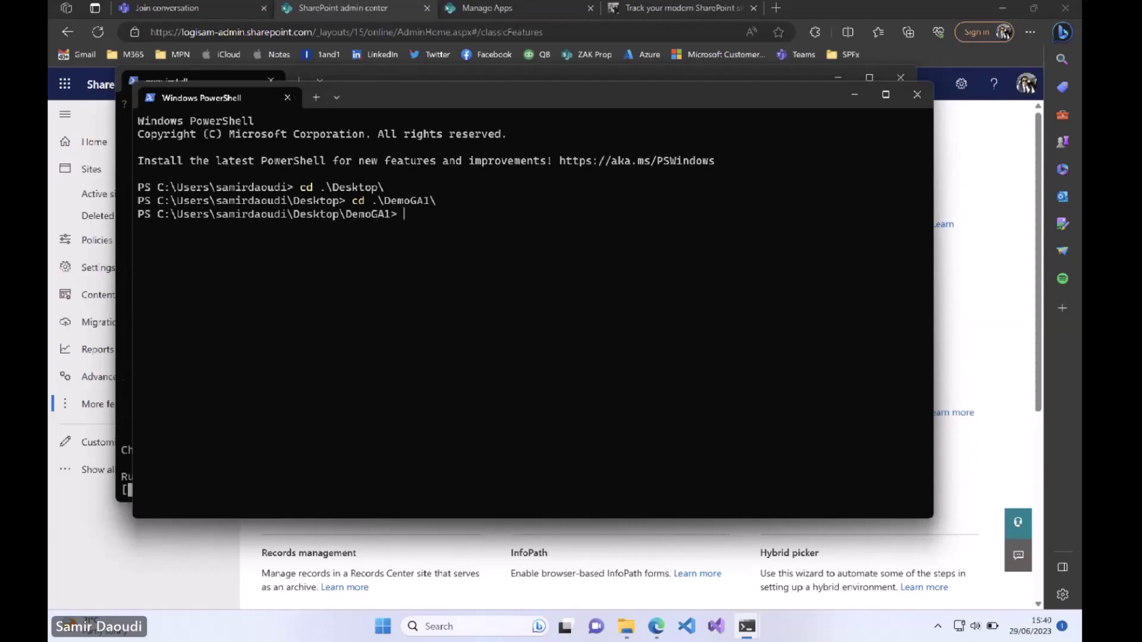
{"action": "type", "text": "cd.."}
{"action": "key", "text": "Return"}
List the Desktop folder contents with ls
{"action": "type", "text": "lks"}
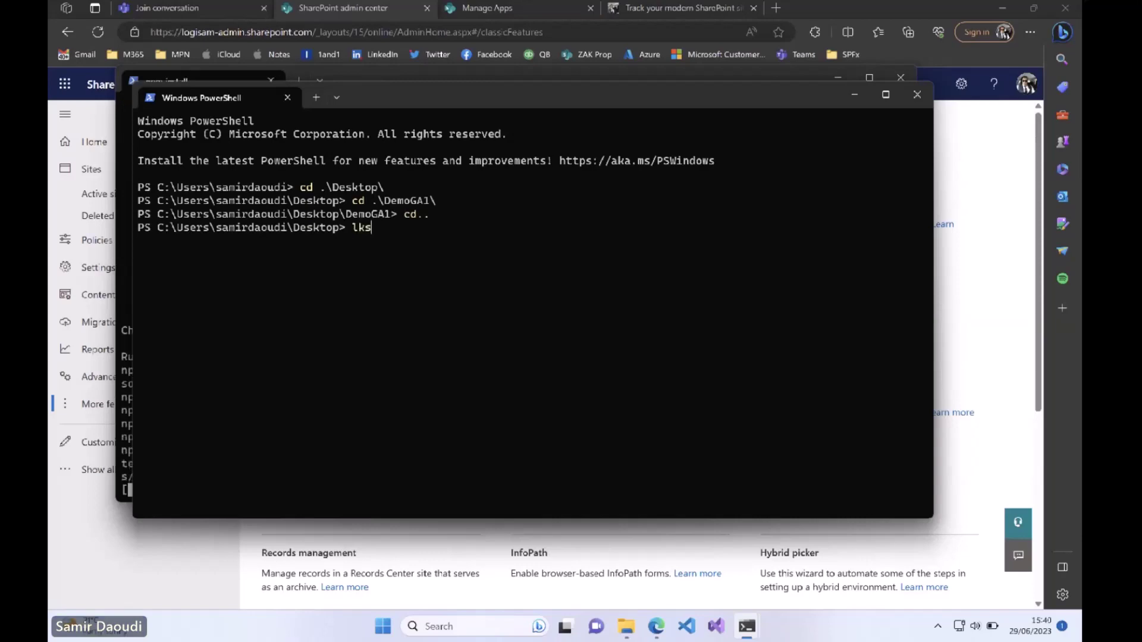
{"action": "double_click", "coordinate": [859, 86]}
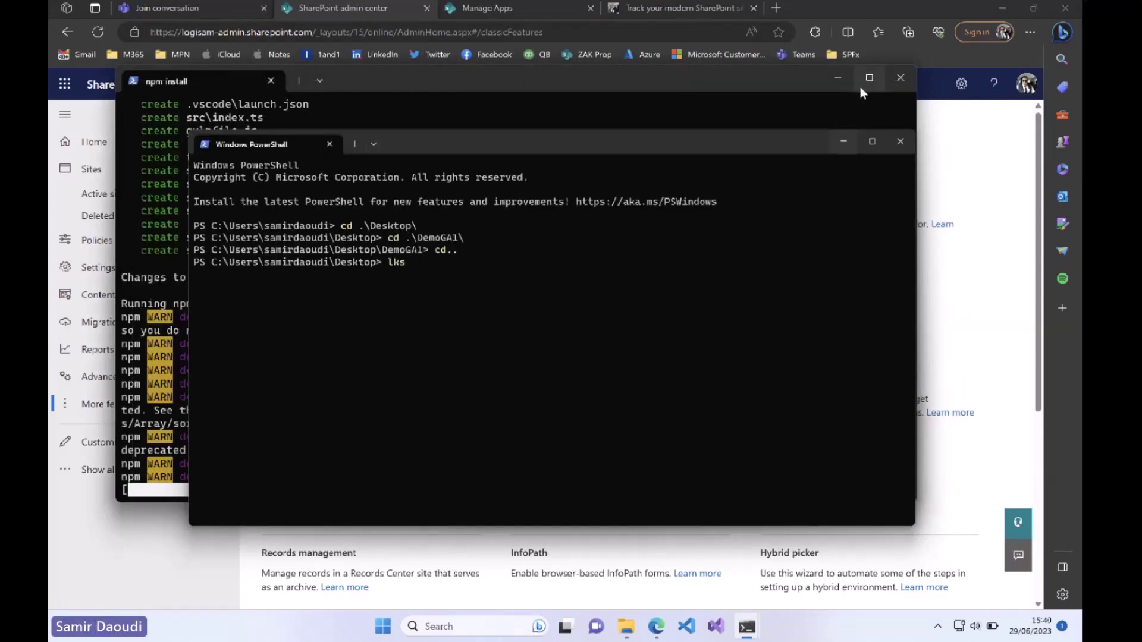
{"action": "left_click", "coordinate": [860, 87]}
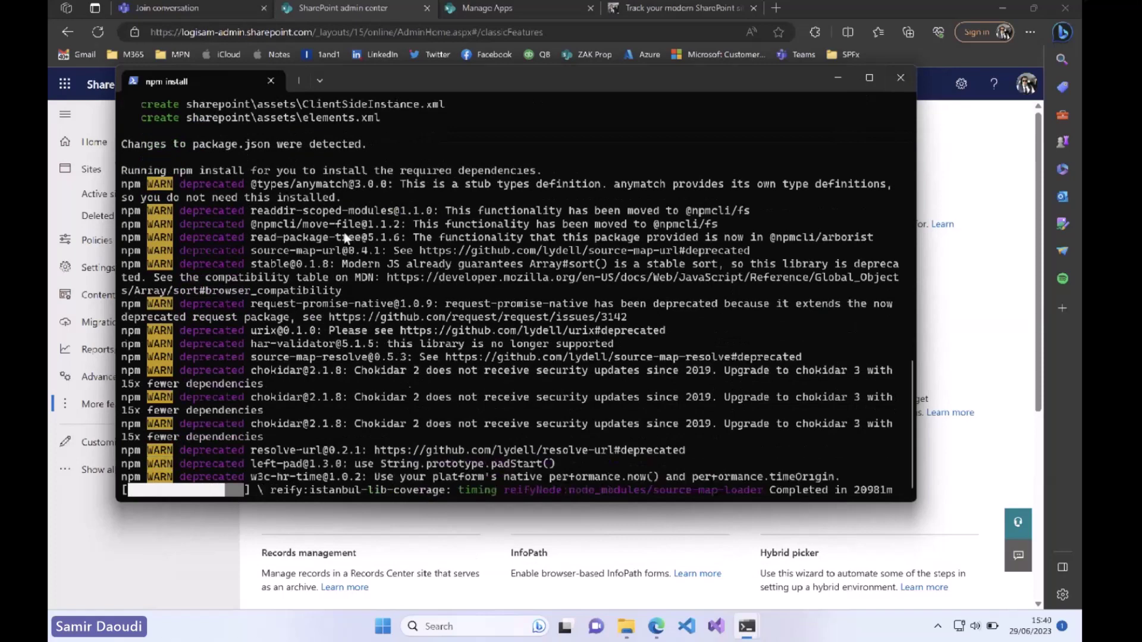
{"action": "scroll", "coordinate": [422, 211], "scroll_direction": "up", "scroll_amount": 7}
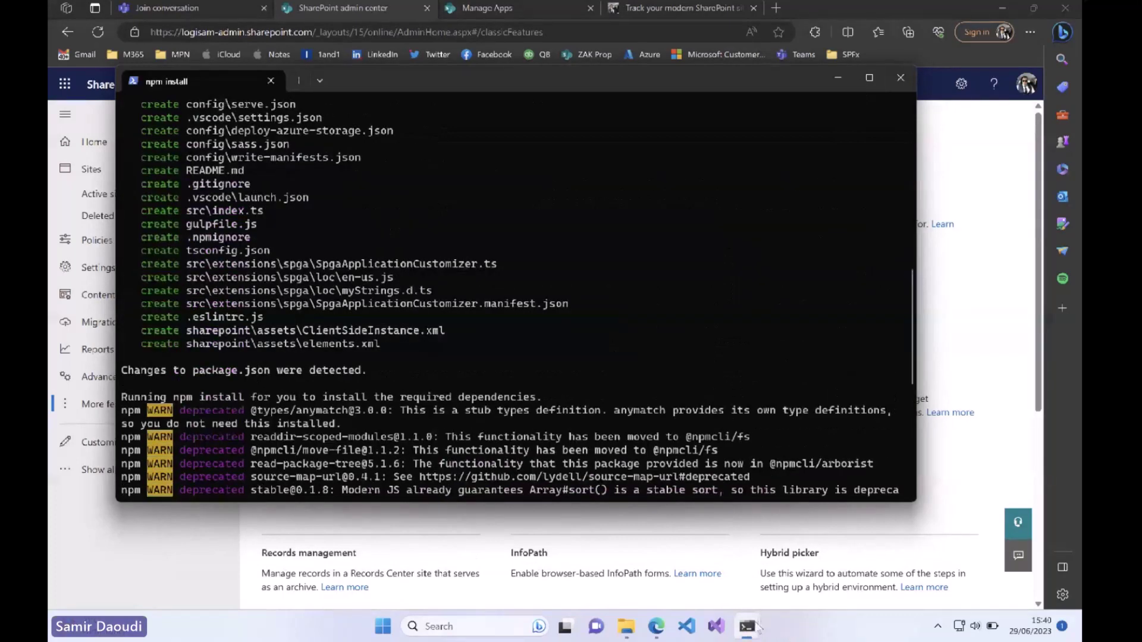
{"action": "mouse_move", "coordinate": [750, 628]}
{"action": "left_click", "coordinate": [784, 564]}
{"action": "key", "text": "BackSpace"}
{"action": "key", "text": "BackSpace"}
{"action": "key", "text": "BackSpace"}
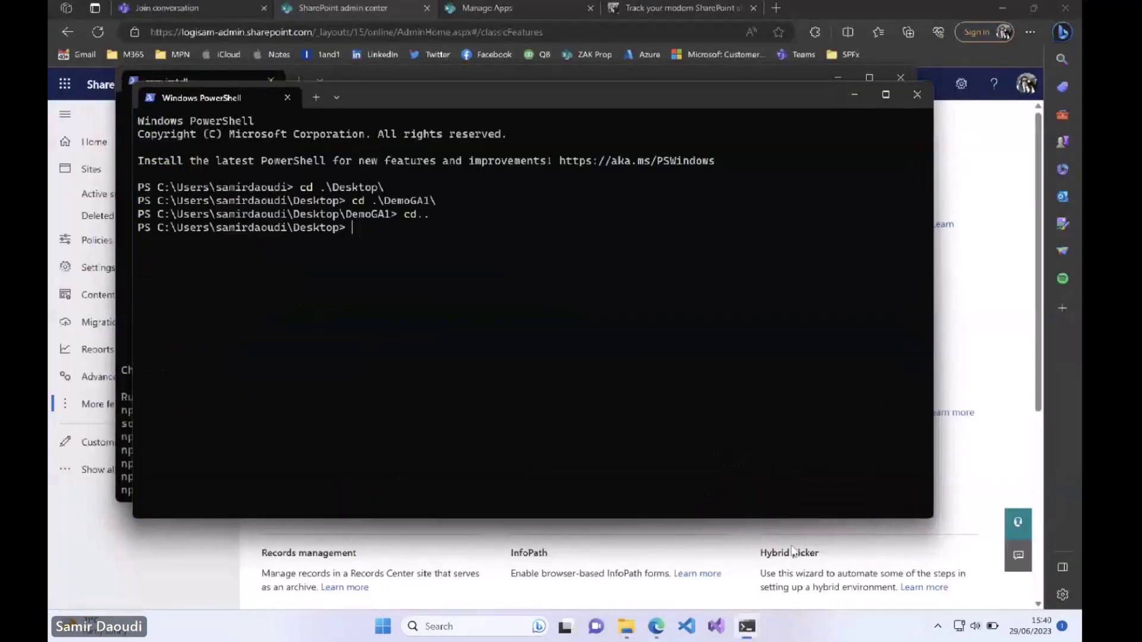
{"action": "type", "text": "ls"}
{"action": "key", "text": "Return"}
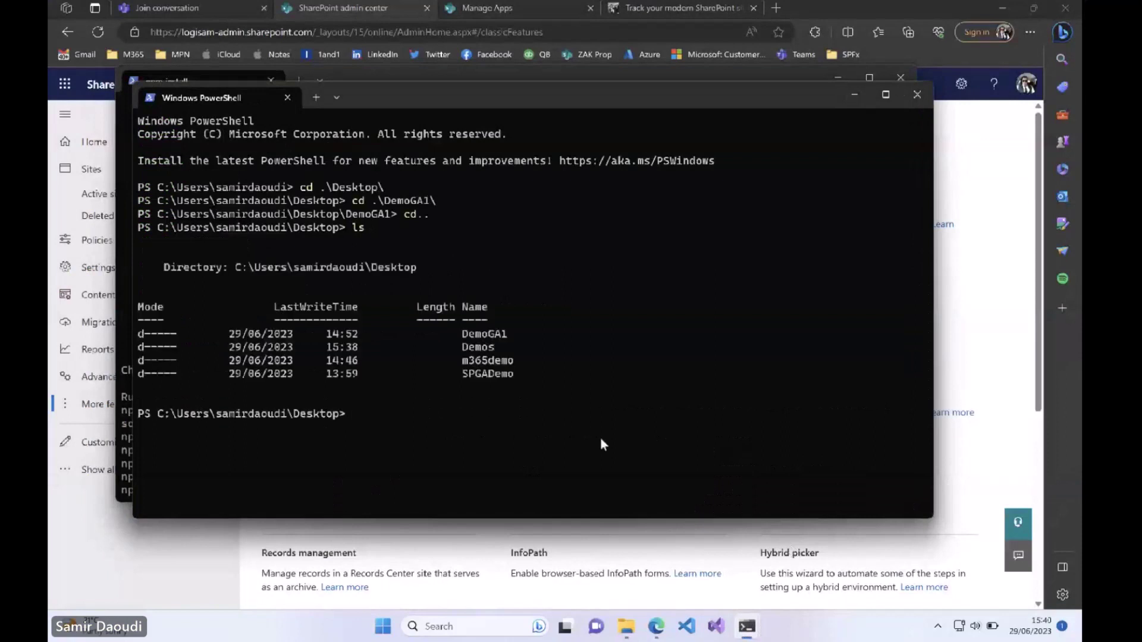
Enter the Demos folder, list it, then move into the SPGADemo project folder
{"action": "type", "text": "cd Demos"}
{"action": "key", "text": "Return"}
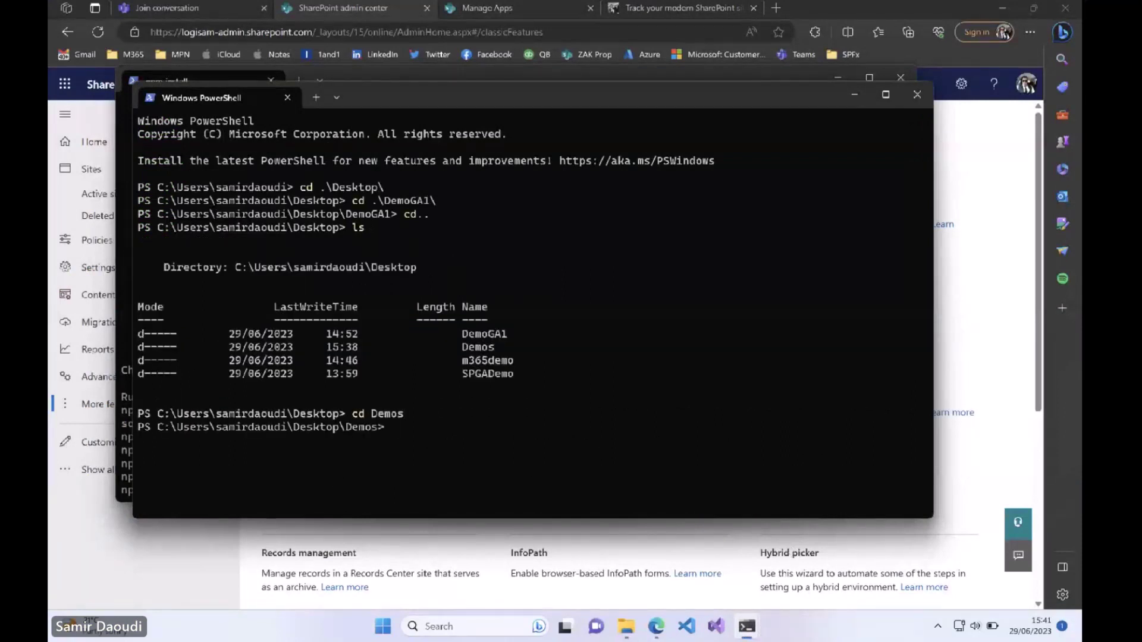
{"action": "type", "text": "ls"}
{"action": "key", "text": "Return"}
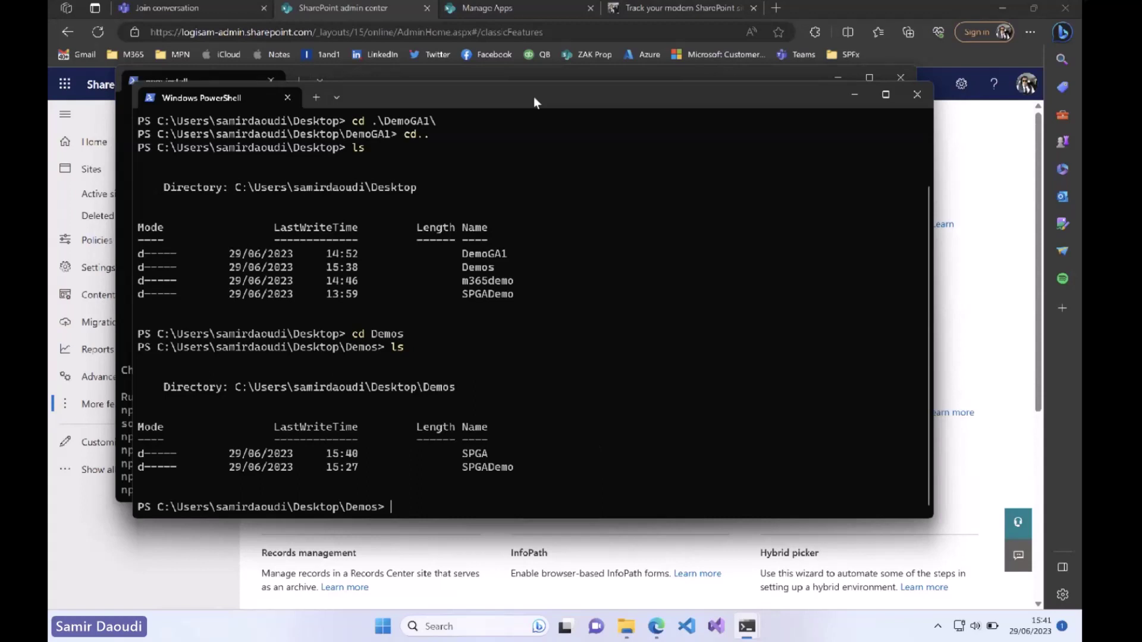
{"action": "type", "text": "cd spga"}
{"action": "key", "text": "Tab"}
{"action": "key", "text": "Tab"}
{"action": "key", "text": "Return"}
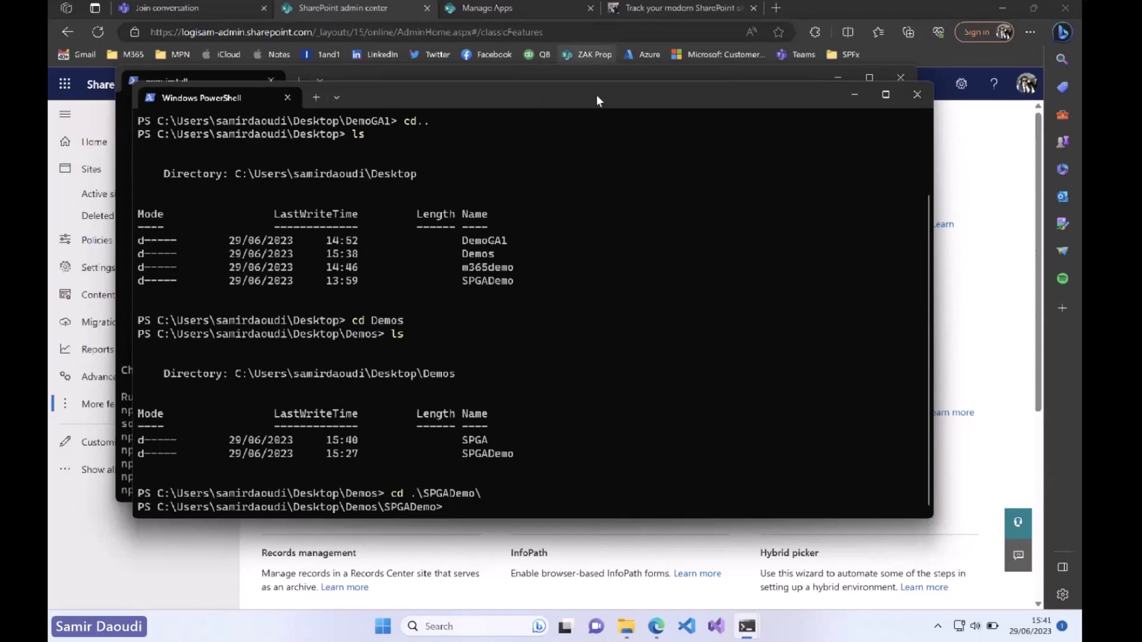
{"action": "left_click_drag", "start_coordinate": [596, 99], "coordinate": [763, 141]}
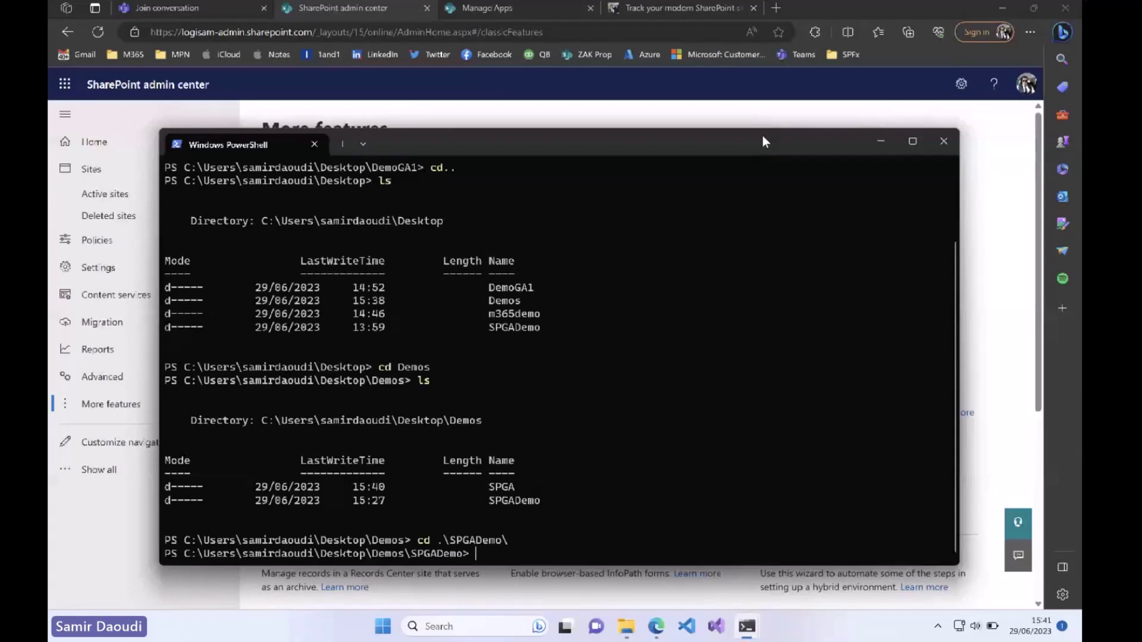
Open the SPGADemo project in Visual Studio Code with 'code .'
{"action": "type", "text": "c"}
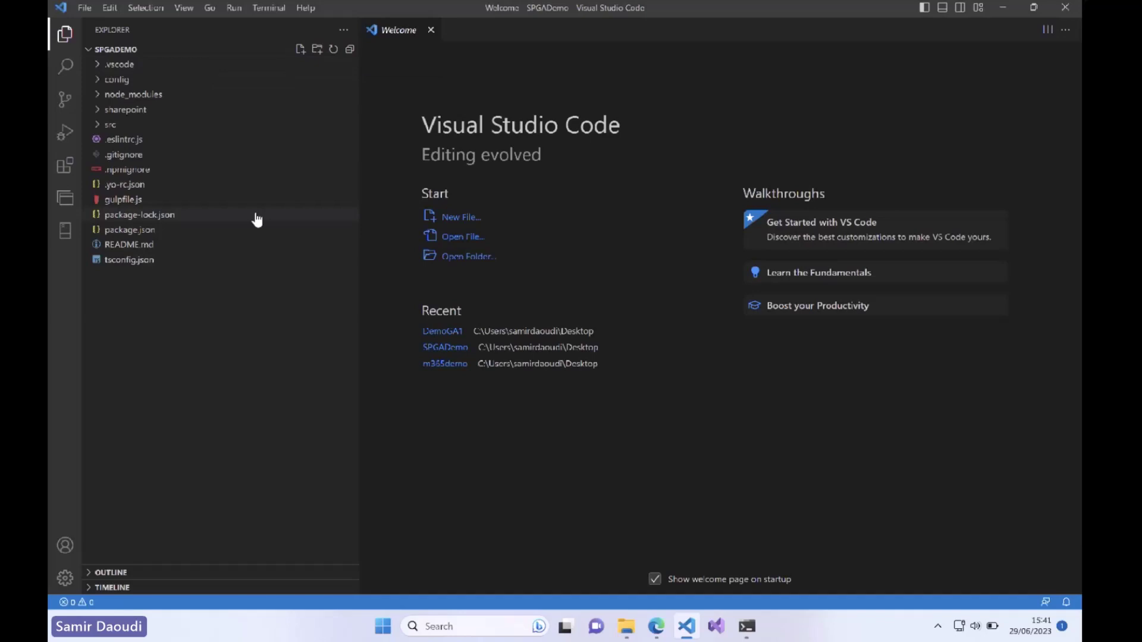
{"action": "key", "text": "super+plus"}
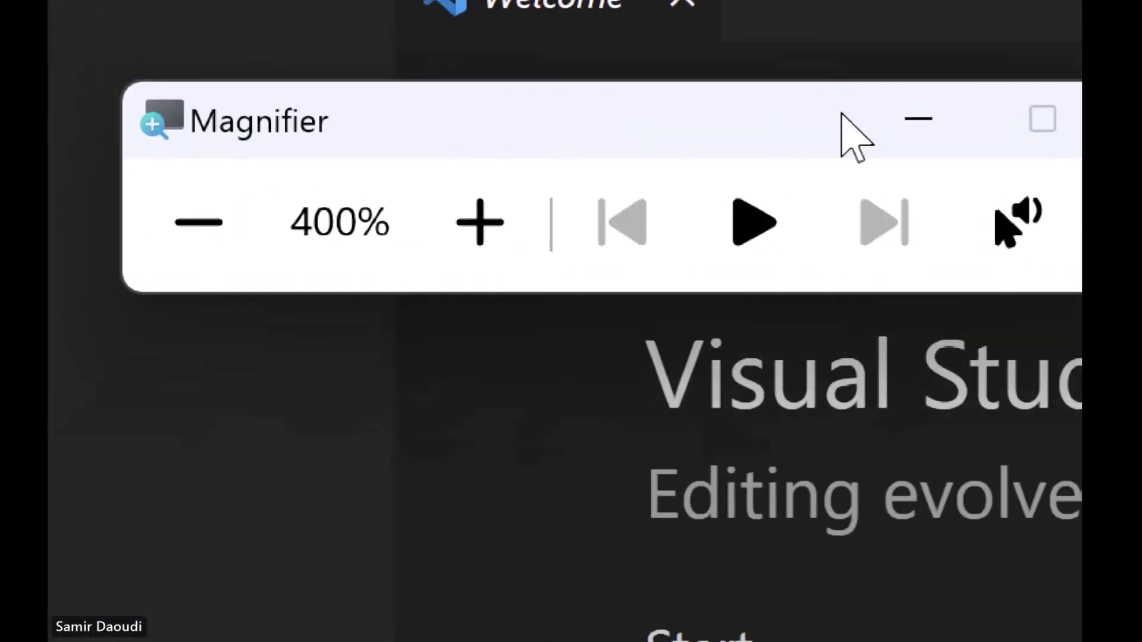
{"action": "left_click", "coordinate": [146, 244]}
{"action": "left_click", "coordinate": [153, 244]}
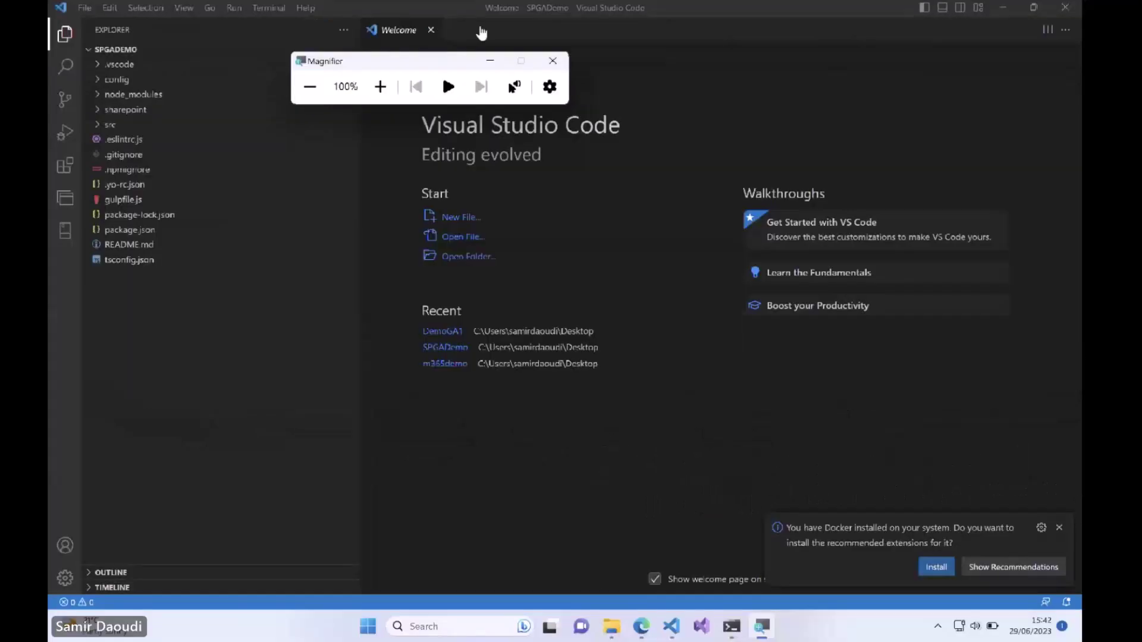
{"action": "left_click", "coordinate": [484, 56]}
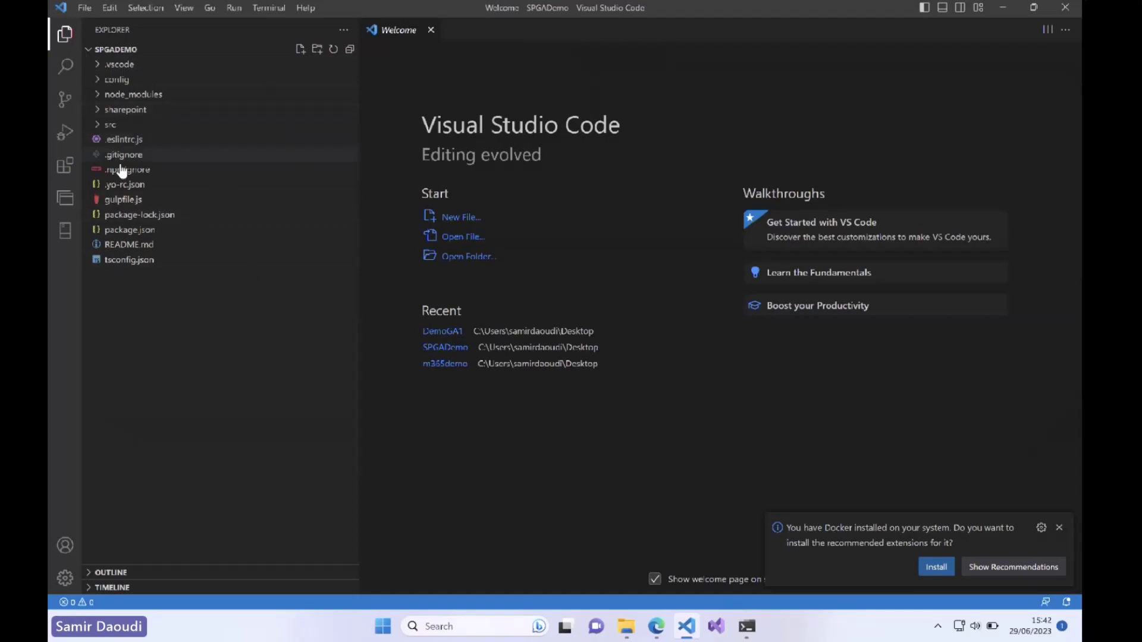
Open SpgaDemoApplicationCustomizer.ts from src > extensions and select onInit lines 25–38
{"action": "left_click", "coordinate": [98, 126]}
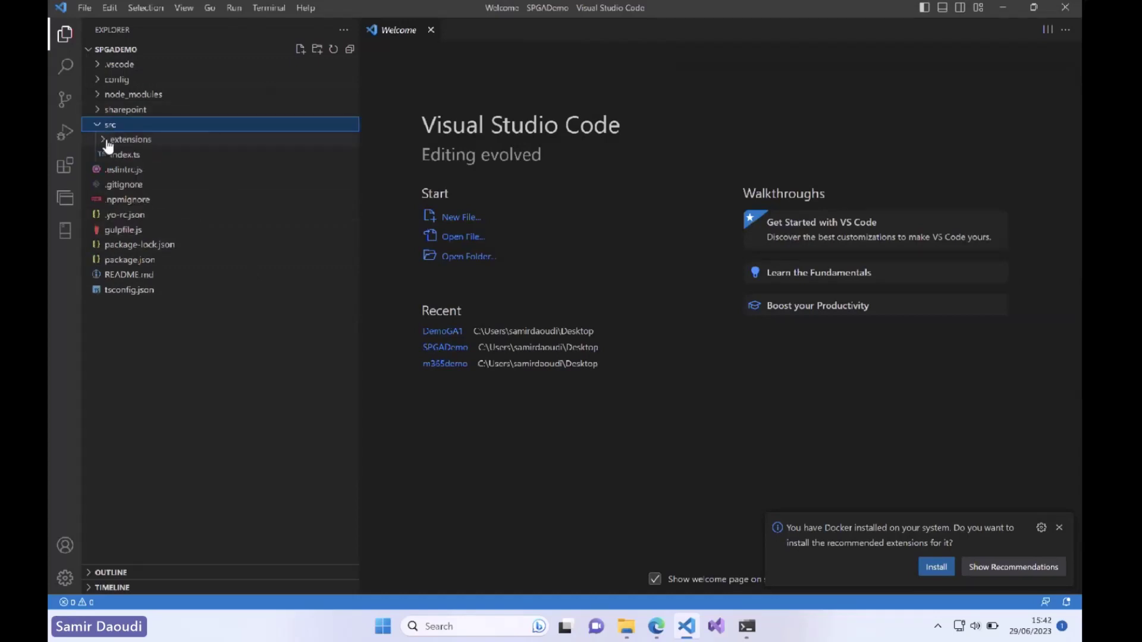
{"action": "left_click", "coordinate": [108, 140]}
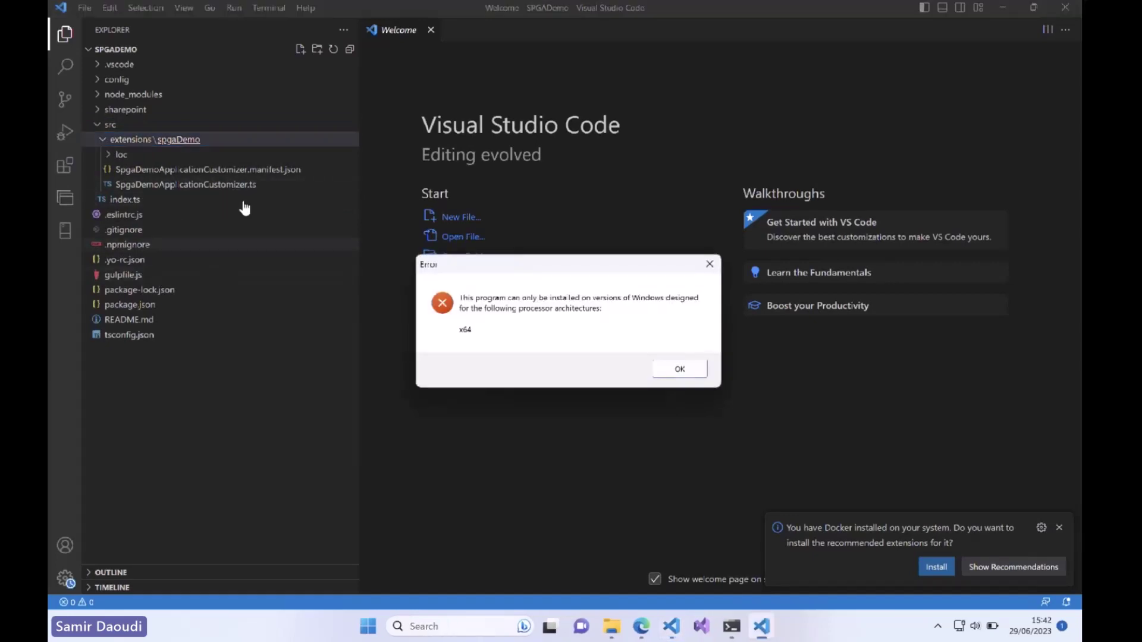
{"action": "left_click", "coordinate": [686, 369]}
{"action": "double_click", "coordinate": [270, 171]}
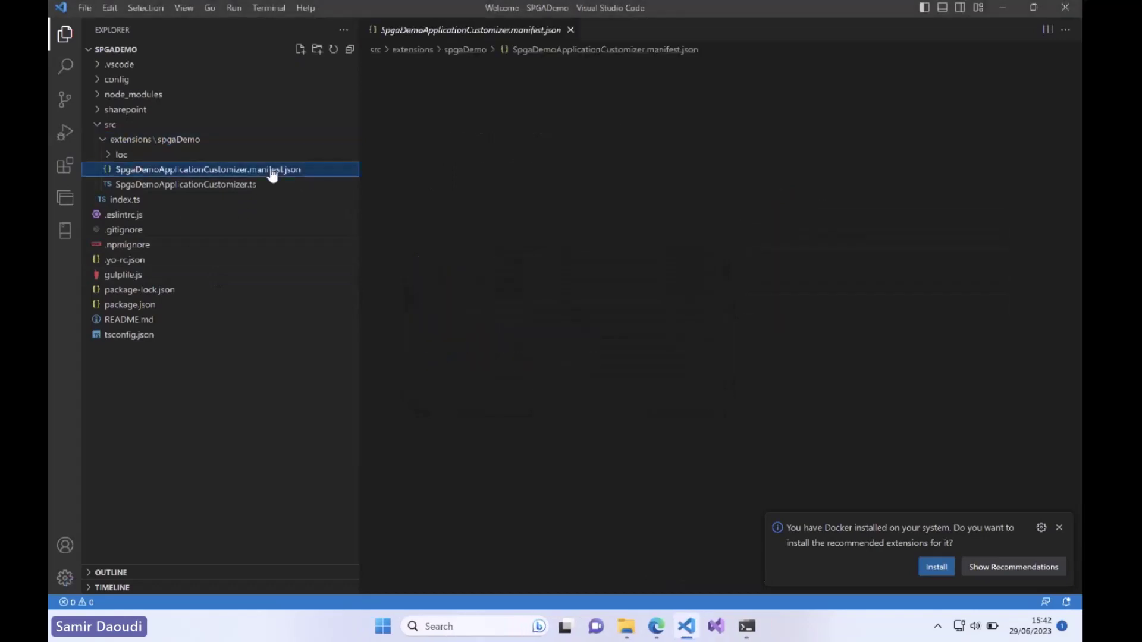
{"action": "double_click", "coordinate": [207, 188]}
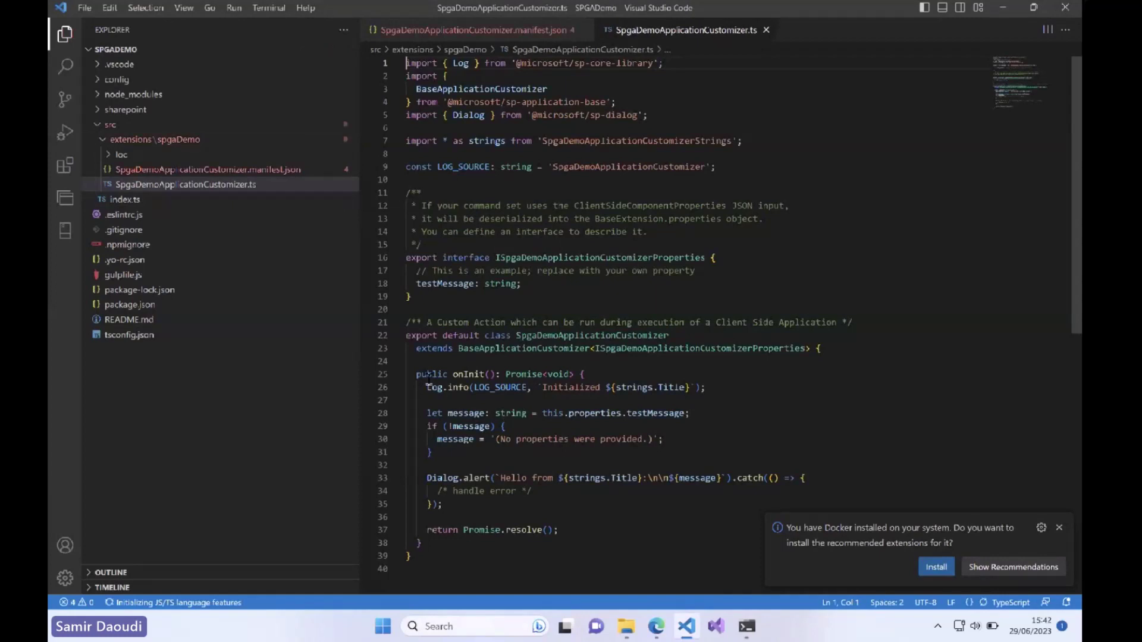
{"action": "left_click_drag", "start_coordinate": [416, 374], "coordinate": [421, 543]}
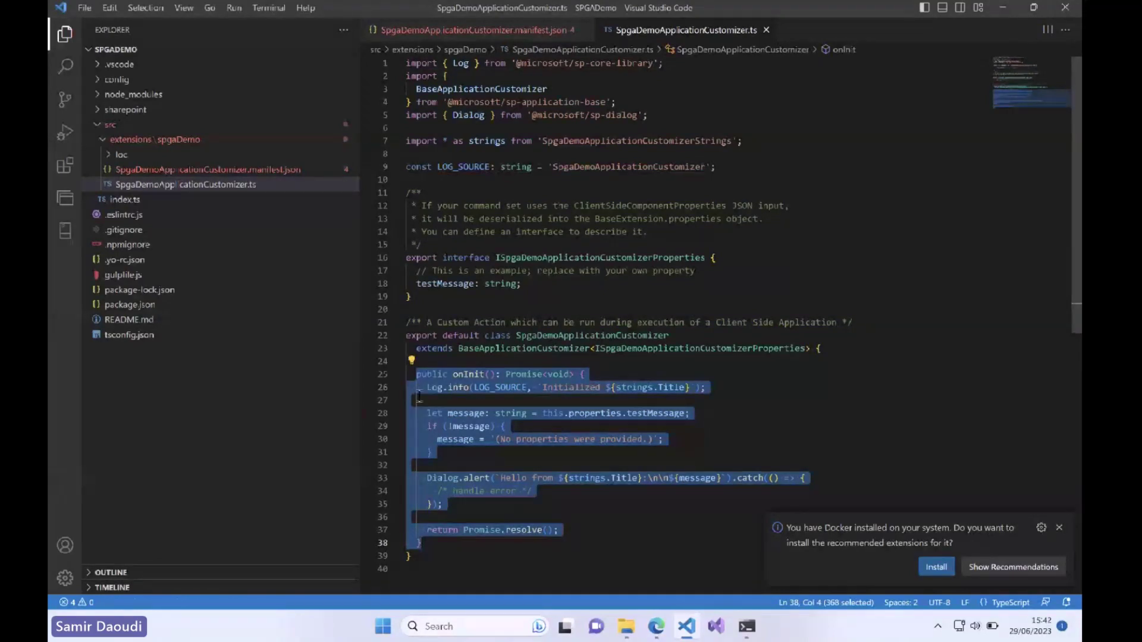
{"action": "key", "text": "alt+Tab"}
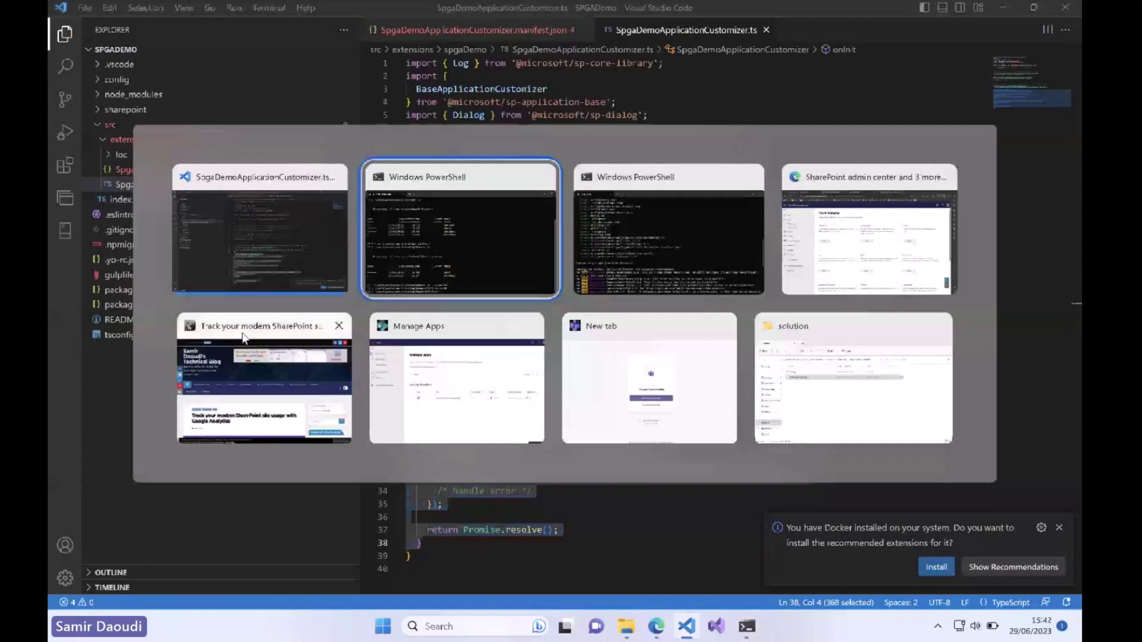
Scroll the samtech365 blog to the replacement onInit code and review its eval block
{"action": "key", "text": "alt+Tab"}
{"action": "key", "text": "alt+Tab"}
{"action": "key", "text": "ctrl+Tab"}
{"action": "key", "text": "ctrl+Tab"}
{"action": "scroll", "coordinate": [625, 226], "scroll_direction": "down", "scroll_amount": 2}
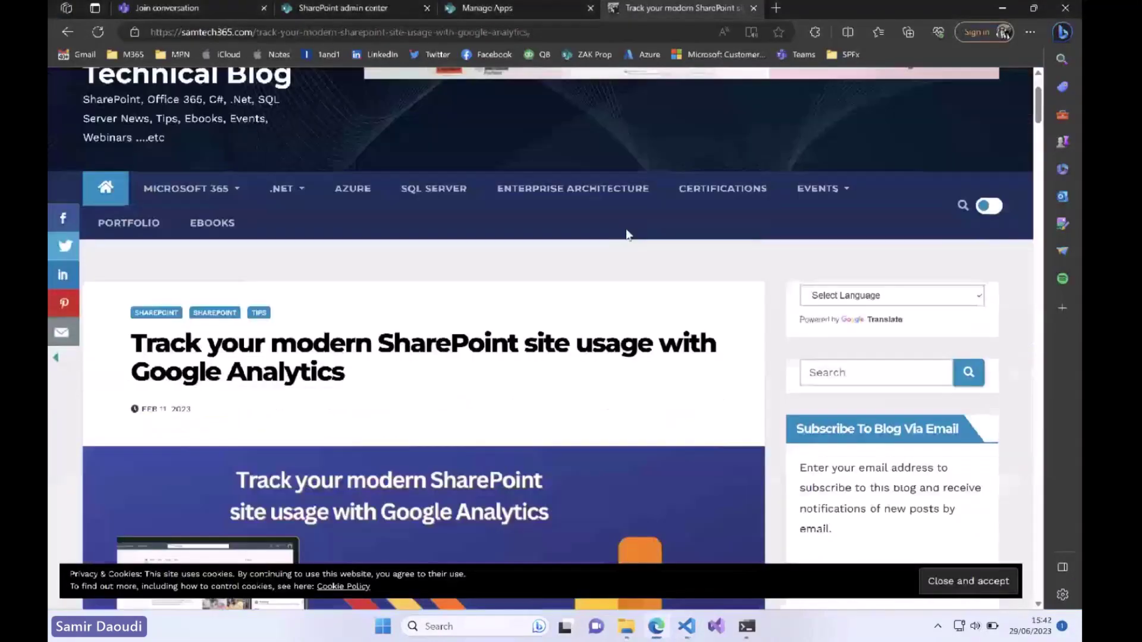
{"action": "scroll", "coordinate": [409, 337], "scroll_direction": "down", "scroll_amount": 10}
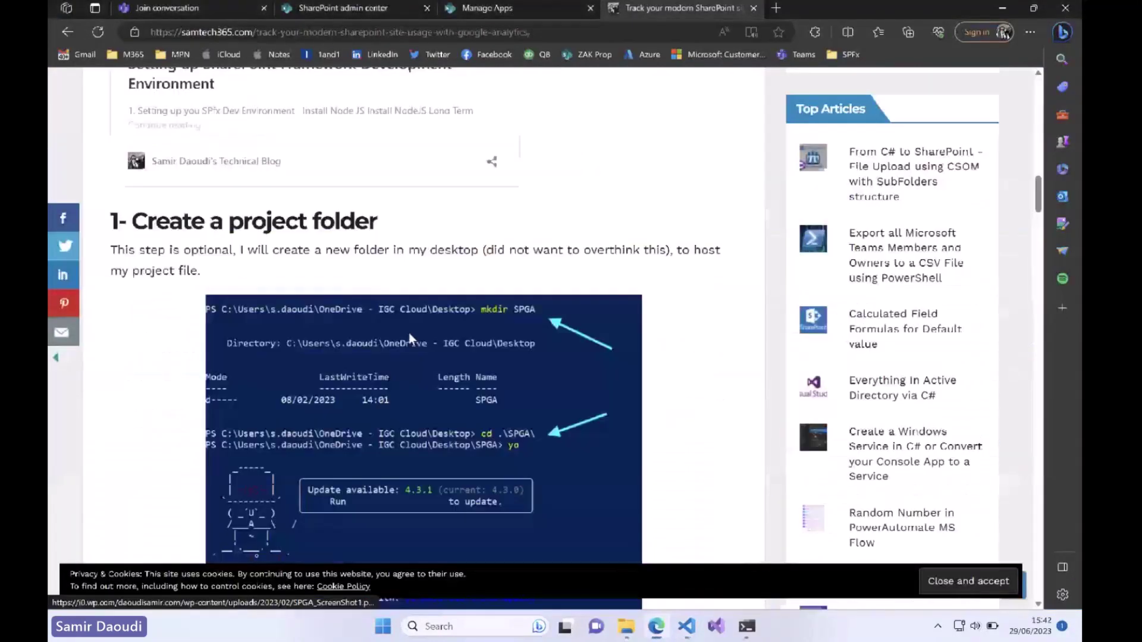
{"action": "scroll", "coordinate": [410, 335], "scroll_direction": "down", "scroll_amount": 15}
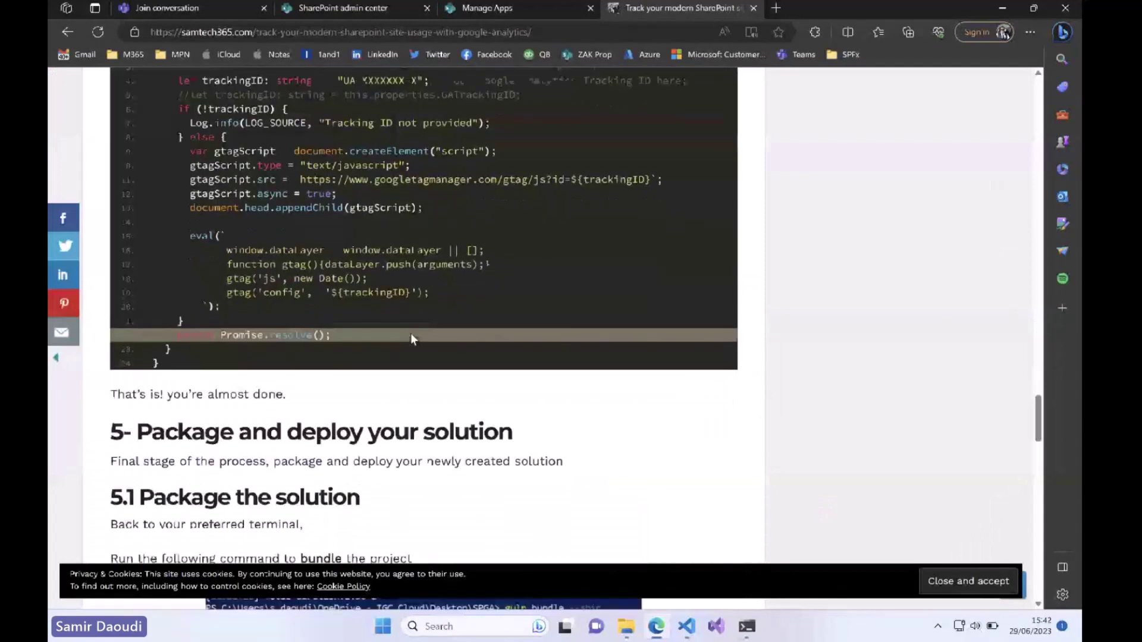
{"action": "scroll", "coordinate": [410, 338], "scroll_direction": "up", "scroll_amount": 3}
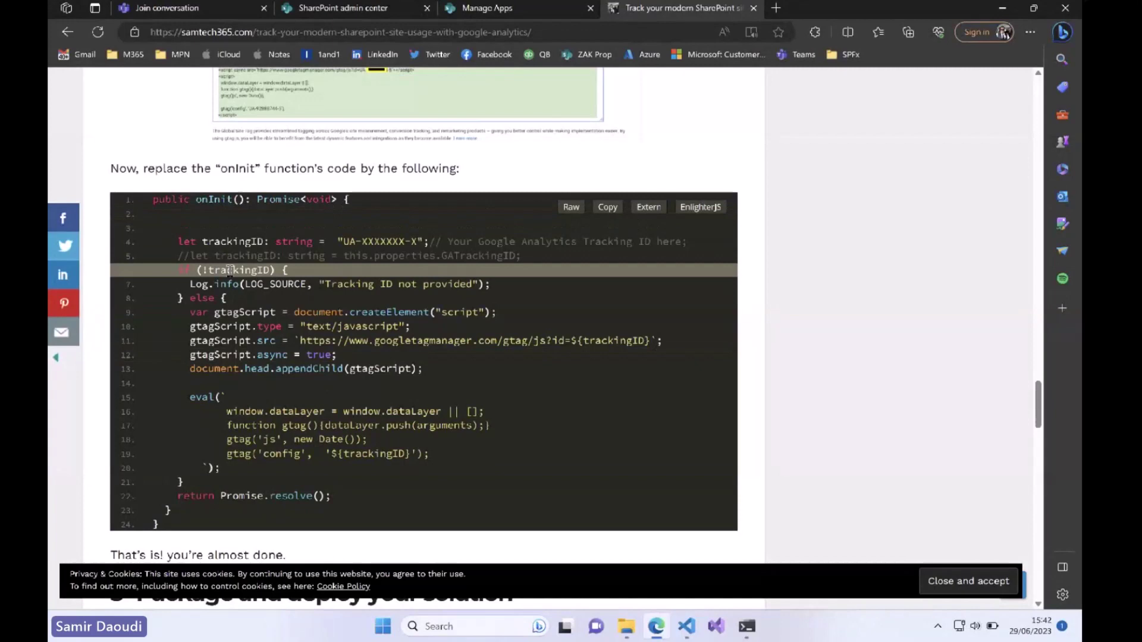
{"action": "left_click_drag", "start_coordinate": [440, 461], "coordinate": [180, 401]}
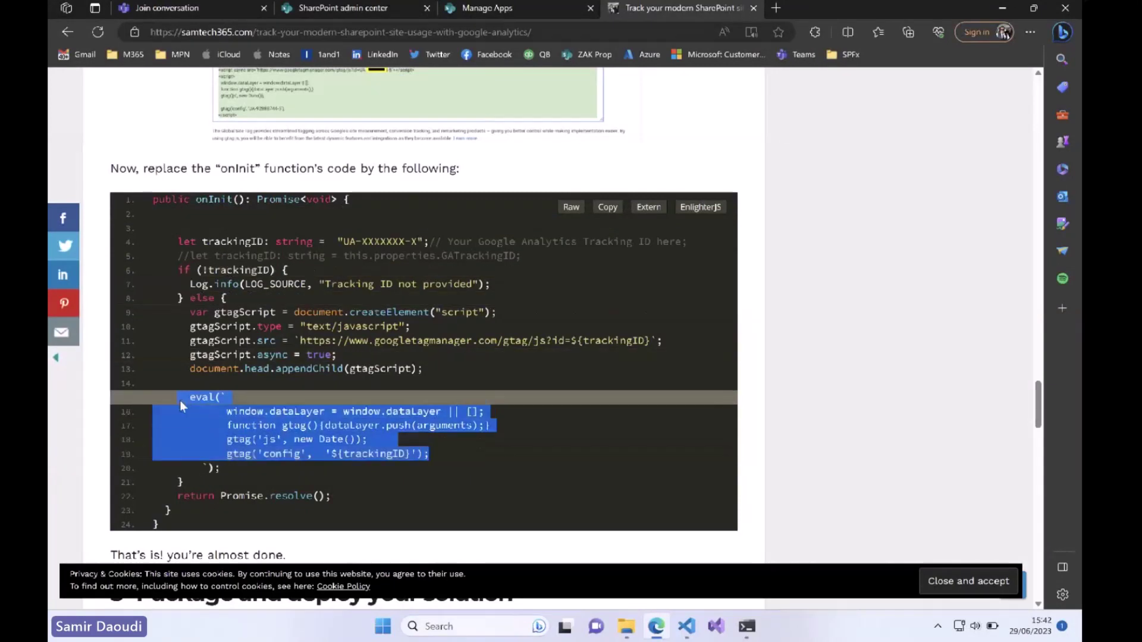
{"action": "left_click", "coordinate": [262, 315]}
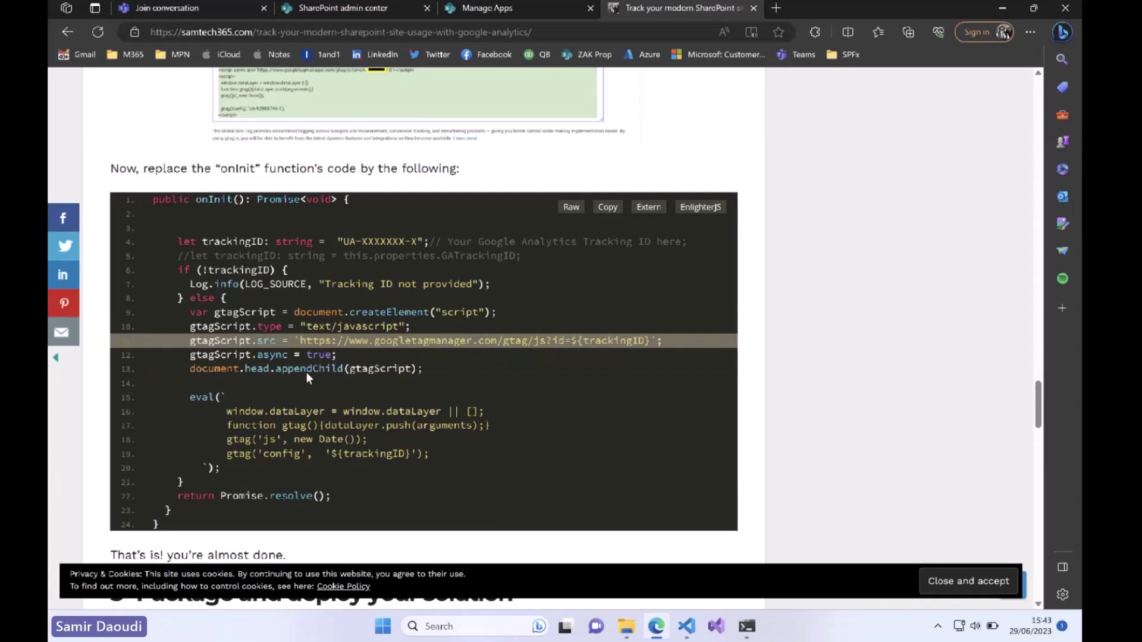
Replace the onInit method with the blog's gtag tracking code
{"action": "left_click", "coordinate": [608, 207]}
{"action": "key", "text": "alt+Tab"}
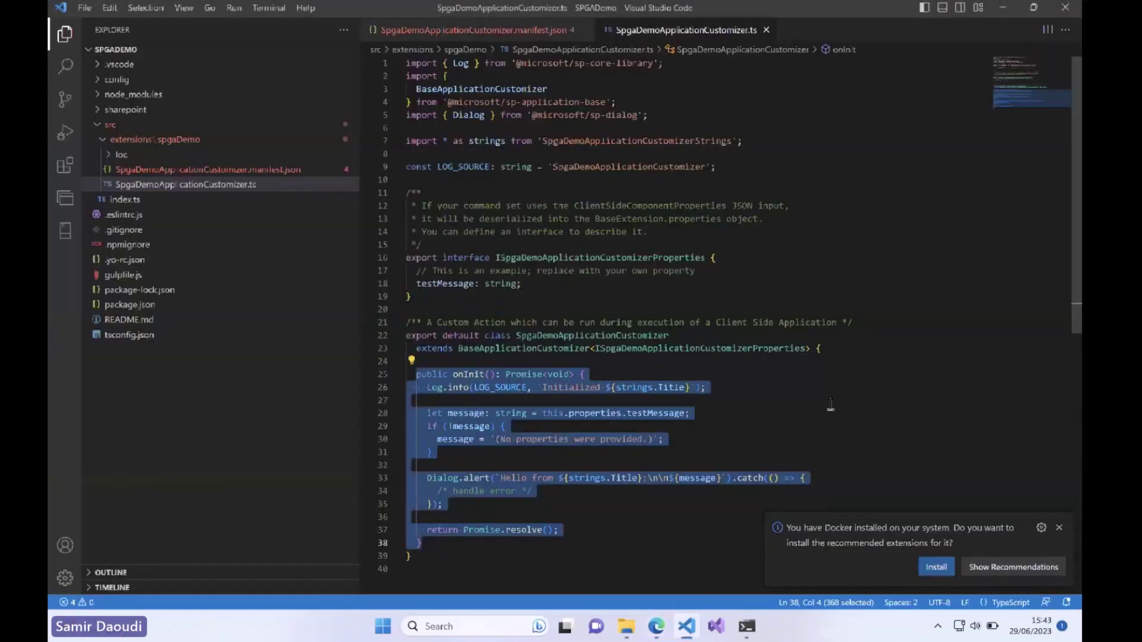
{"action": "key", "text": "Delete"}
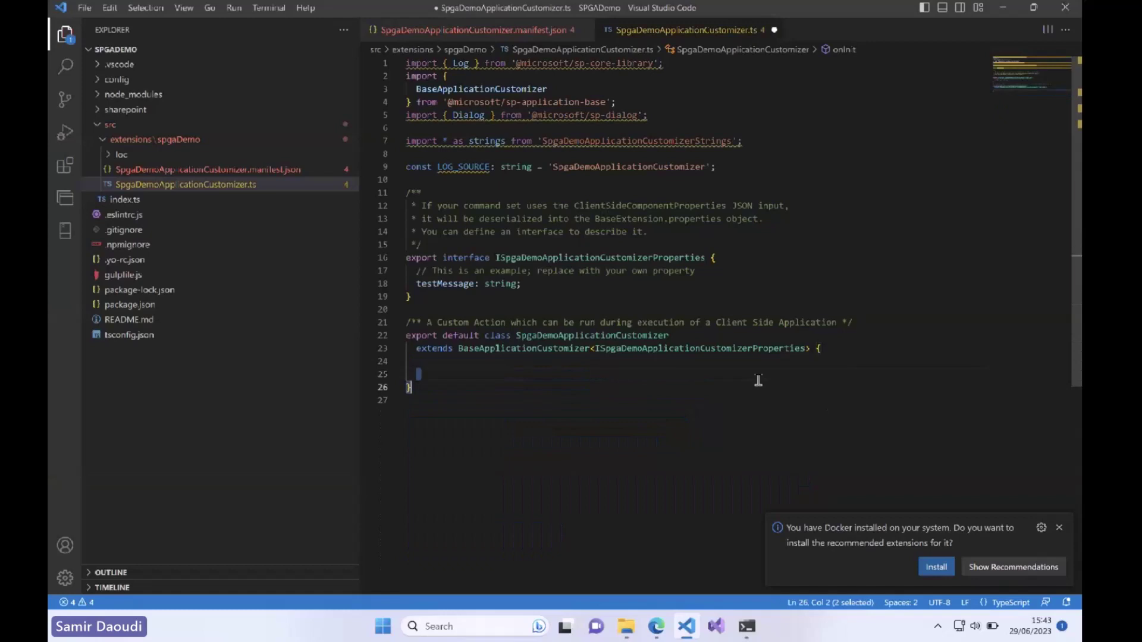
{"action": "key", "text": "ctrl+v"}
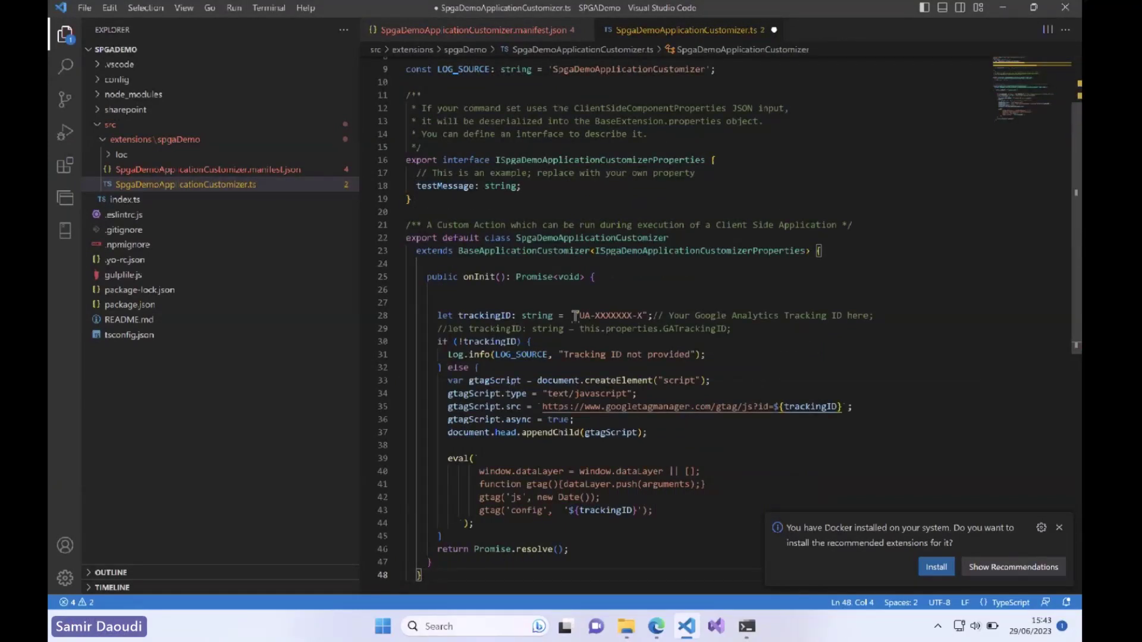
Swap the UA-XXXXXXX-X placeholder for the stream's GA measurement ID
{"action": "left_click_drag", "start_coordinate": [577, 315], "coordinate": [643, 316]}
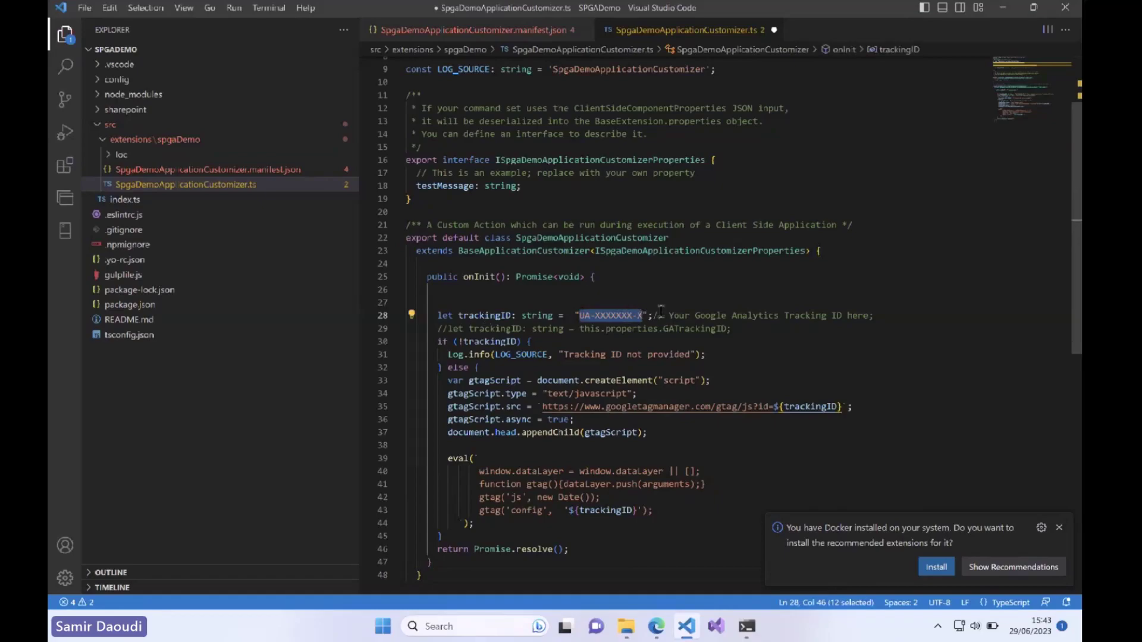
{"action": "key", "text": "ctrl+Left"}
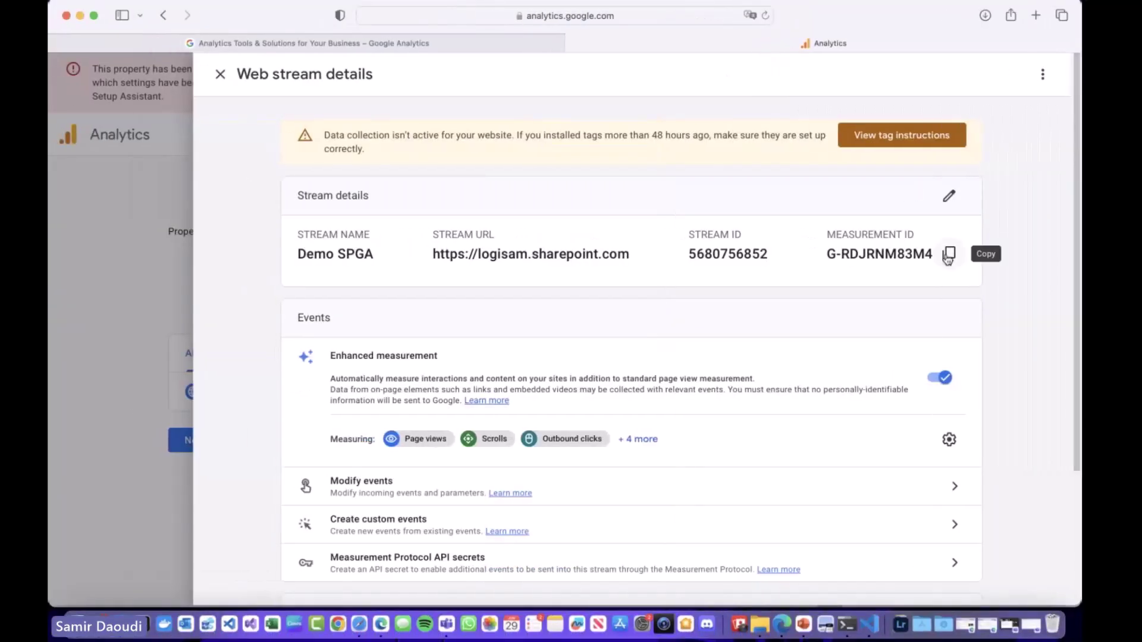
{"action": "left_click", "coordinate": [948, 256]}
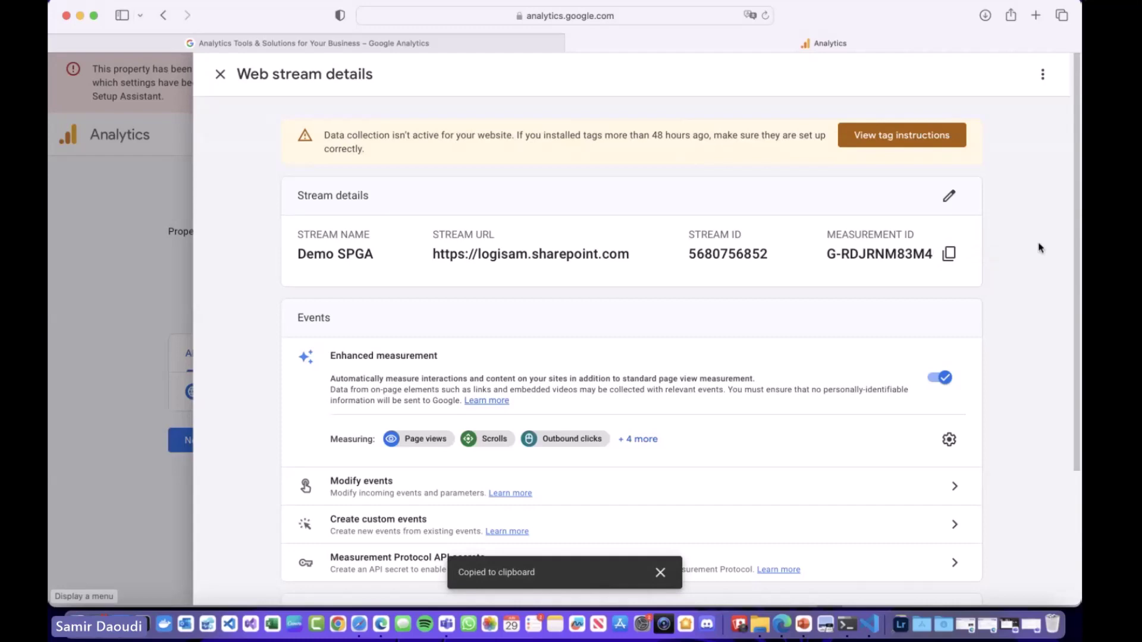
{"action": "key", "text": "ctrl+Right"}
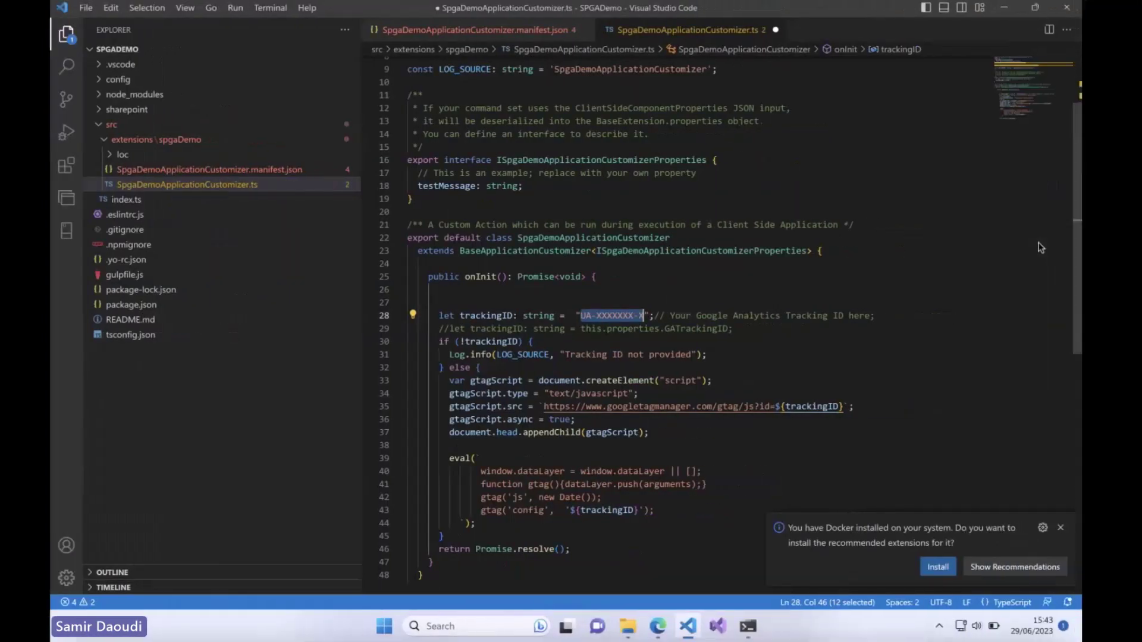
{"action": "key", "text": "ctrl+v"}
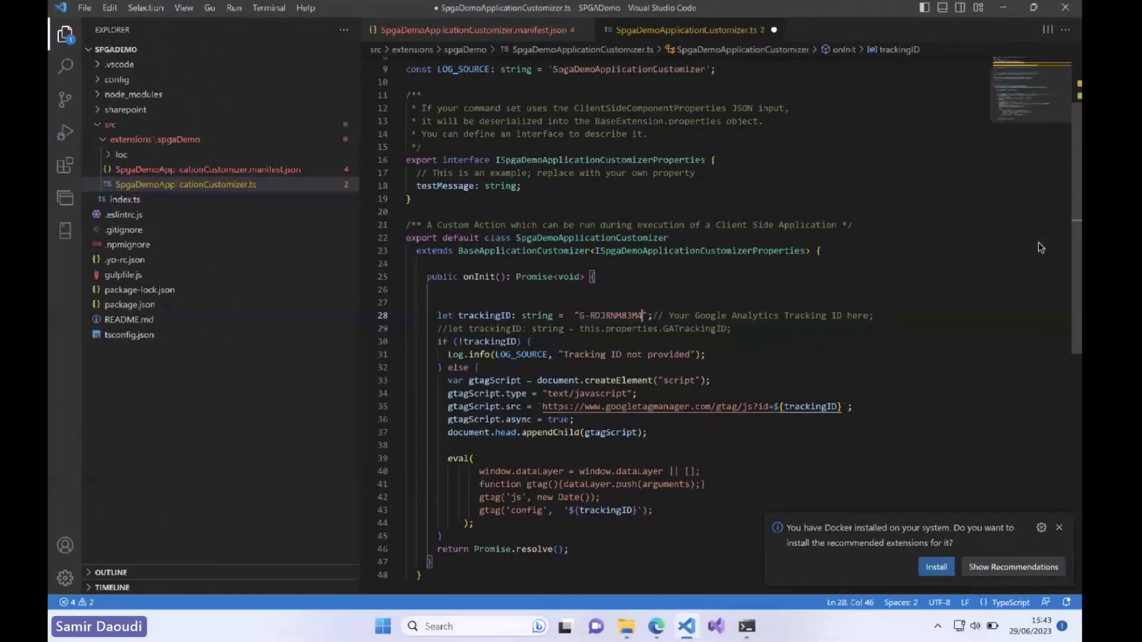
Comment out the unused imports on lines 5–7 with /* */ and save the file
{"action": "scroll", "coordinate": [598, 297], "scroll_direction": "up", "scroll_amount": 3}
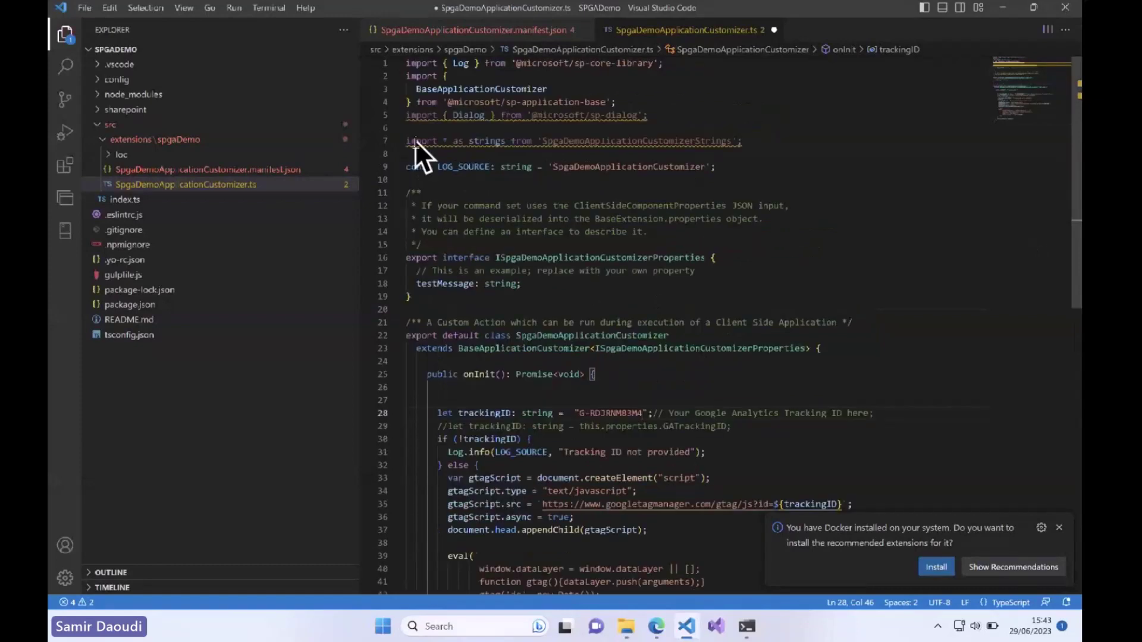
{"action": "left_click", "coordinate": [407, 115]}
{"action": "type", "text": "/*"}
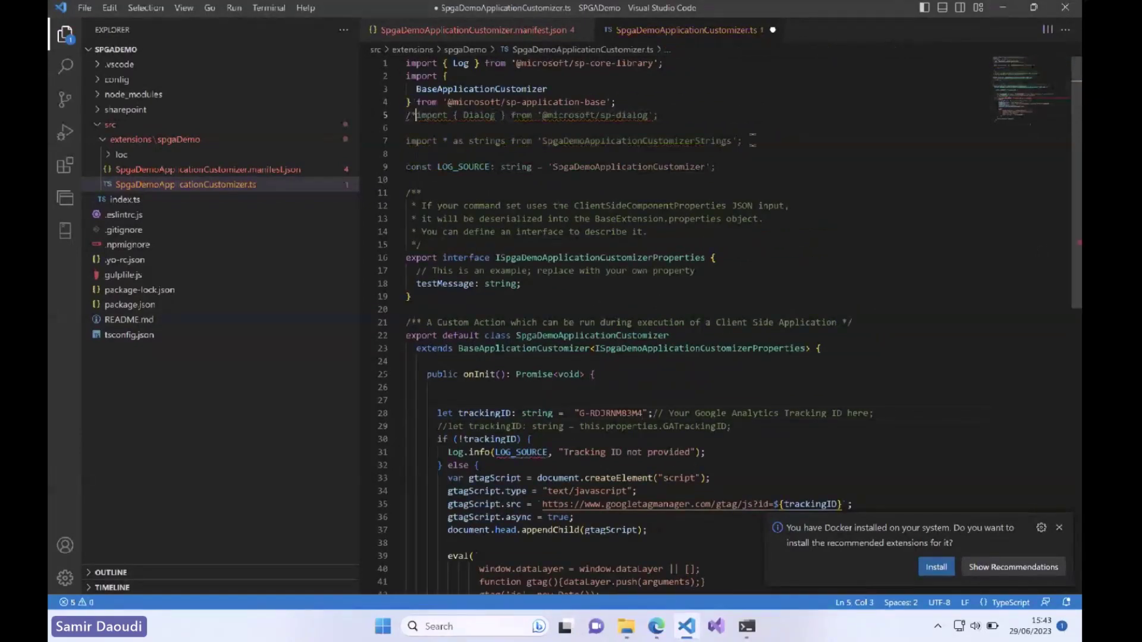
{"action": "left_click", "coordinate": [755, 138]}
{"action": "type", "text": "*/"}
{"action": "key", "text": "ctrl+s"}
{"action": "scroll", "coordinate": [755, 182], "scroll_direction": "down", "scroll_amount": 8}
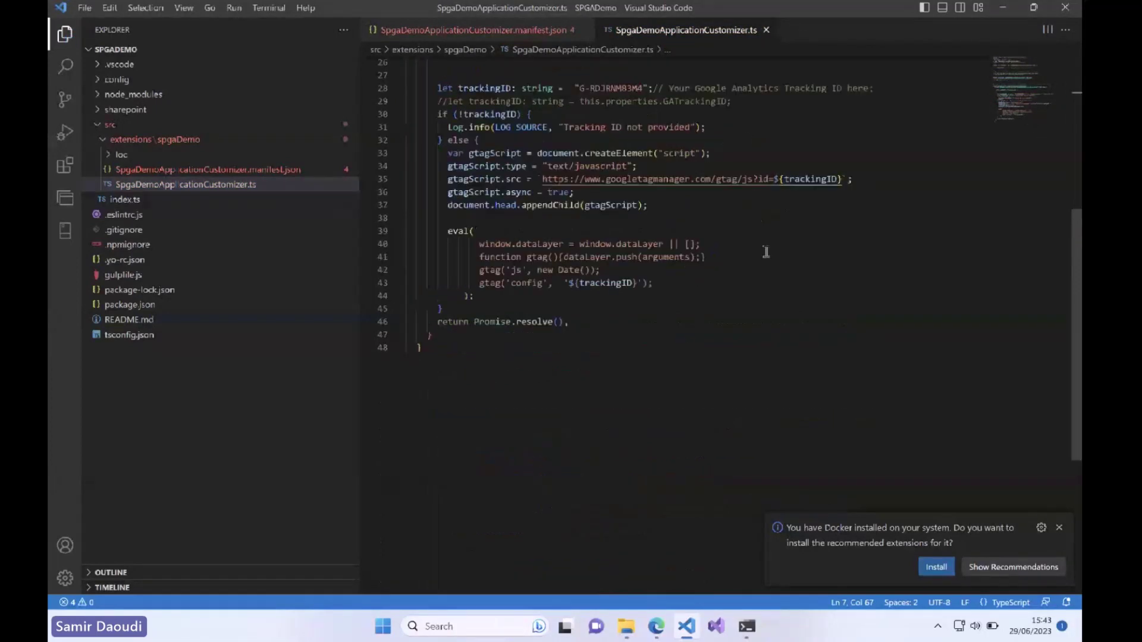
{"action": "mouse_move", "coordinate": [748, 630]}
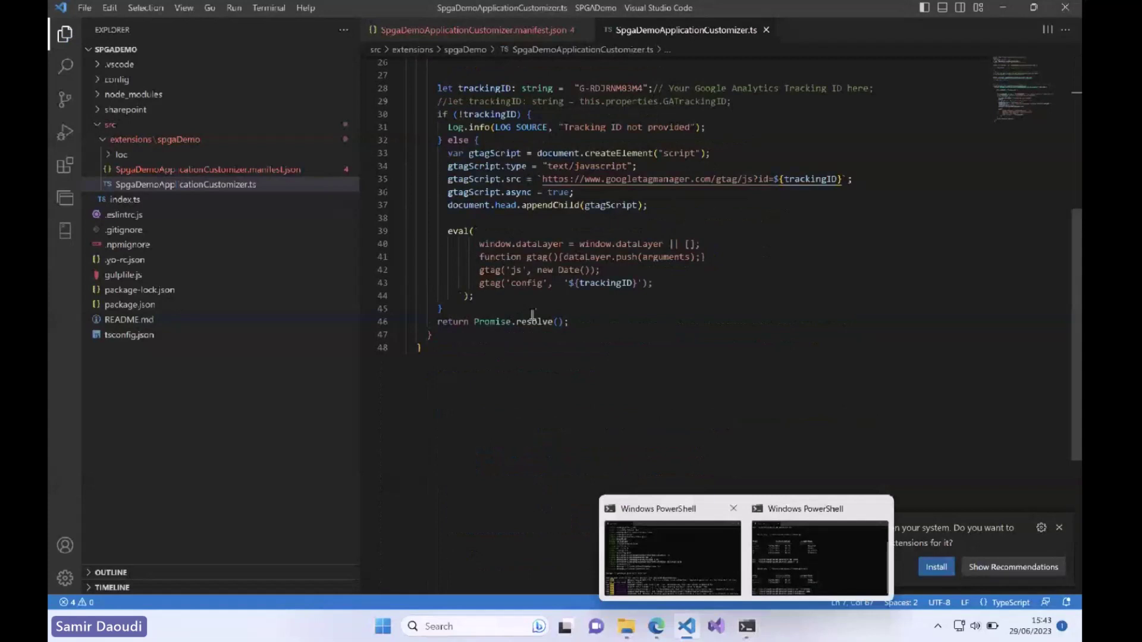
{"action": "scroll", "coordinate": [598, 340], "scroll_direction": "up", "scroll_amount": 1}
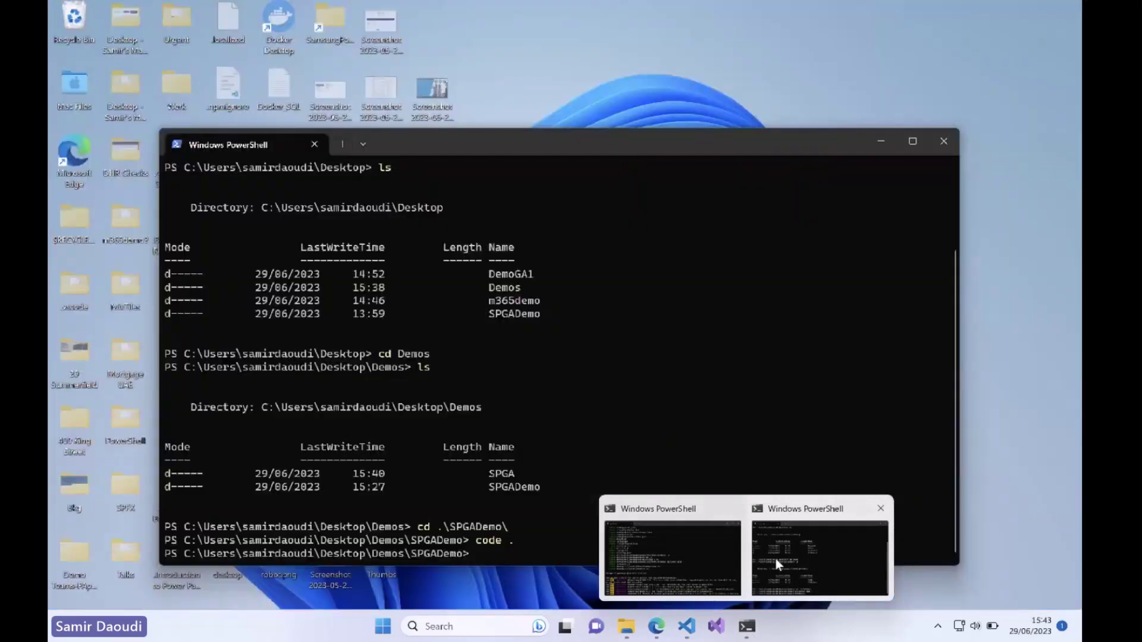
Run gulp bundle --ship, which ends with three lint warnings and exit code 1
{"action": "left_click", "coordinate": [776, 562]}
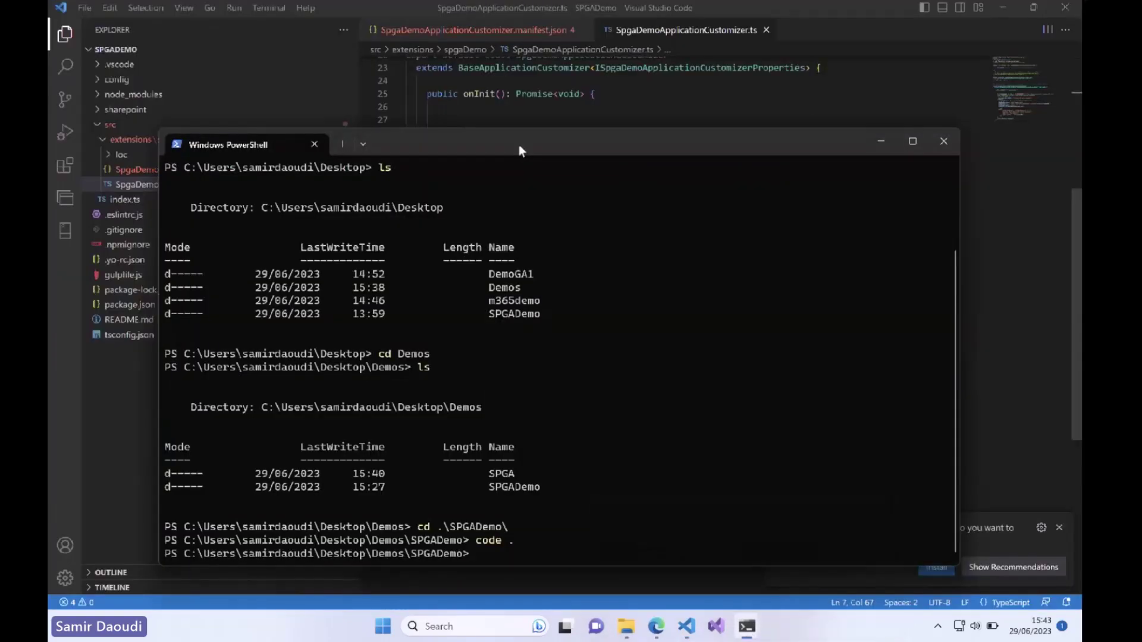
{"action": "left_click_drag", "start_coordinate": [518, 144], "coordinate": [482, 76]}
{"action": "type", "text": "gul"}
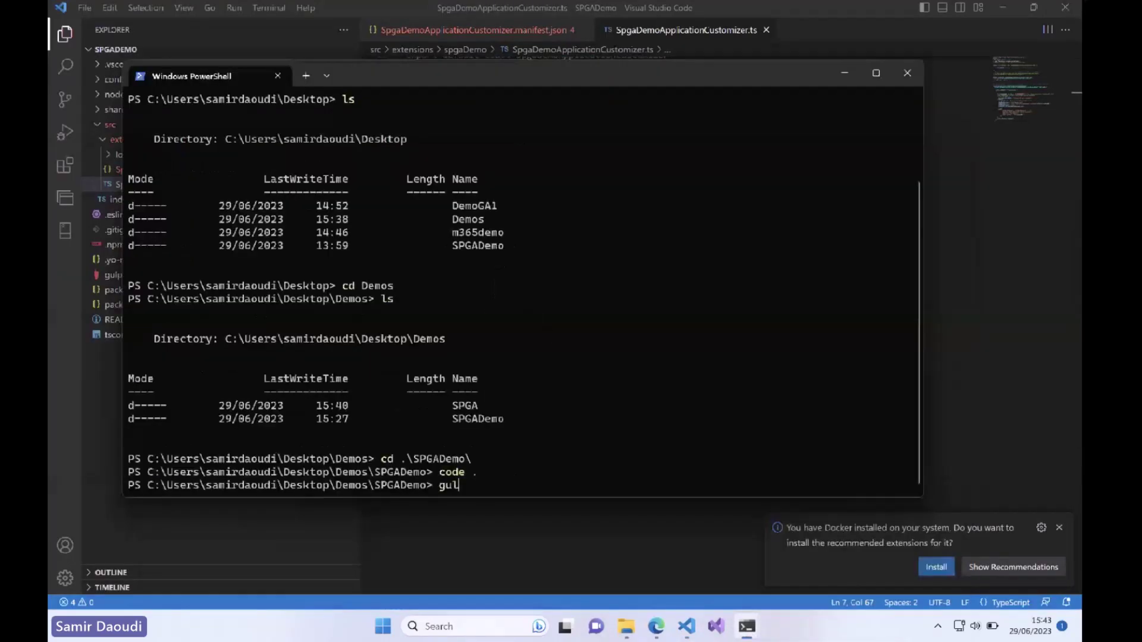
{"action": "type", "text": "p bundle --ship"}
{"action": "key", "text": "Return"}
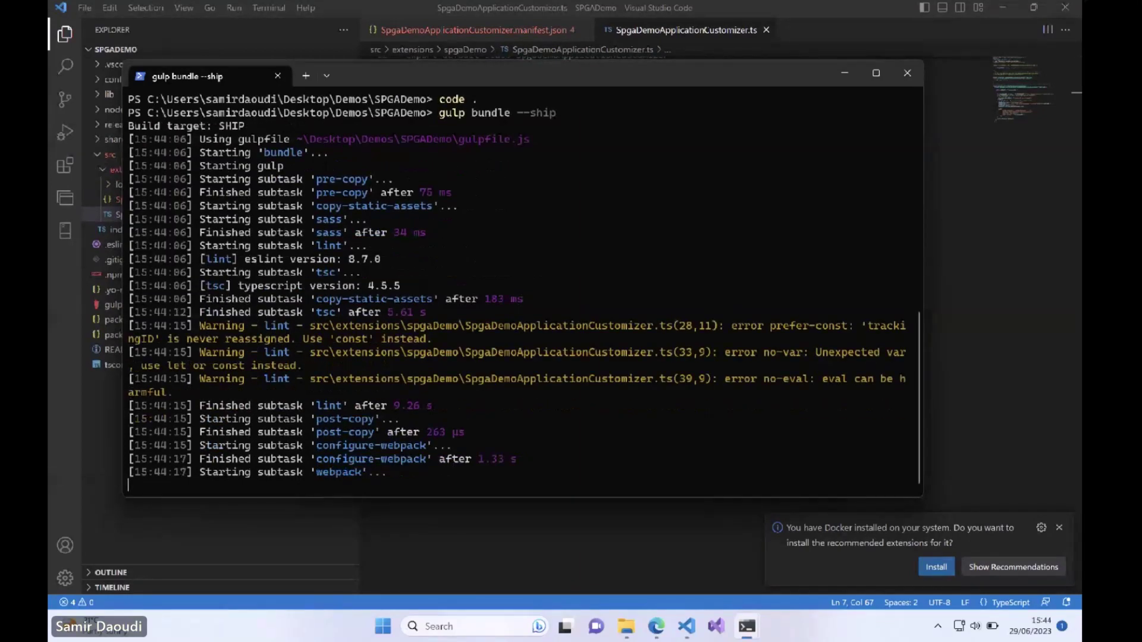
{"action": "left_click_drag", "start_coordinate": [474, 74], "coordinate": [621, 65]}
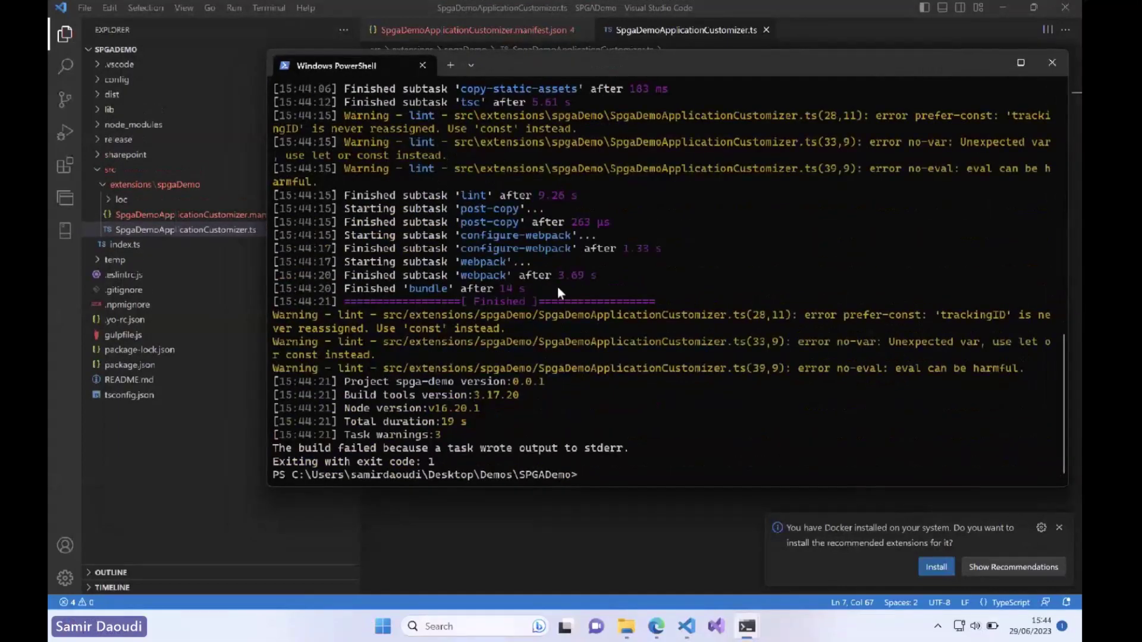
Run gulp package-solution --ship and reveal spga-demo.sppkg in the sharepoint\solution folder
{"action": "type", "text": "gulp package-solution --ship"}
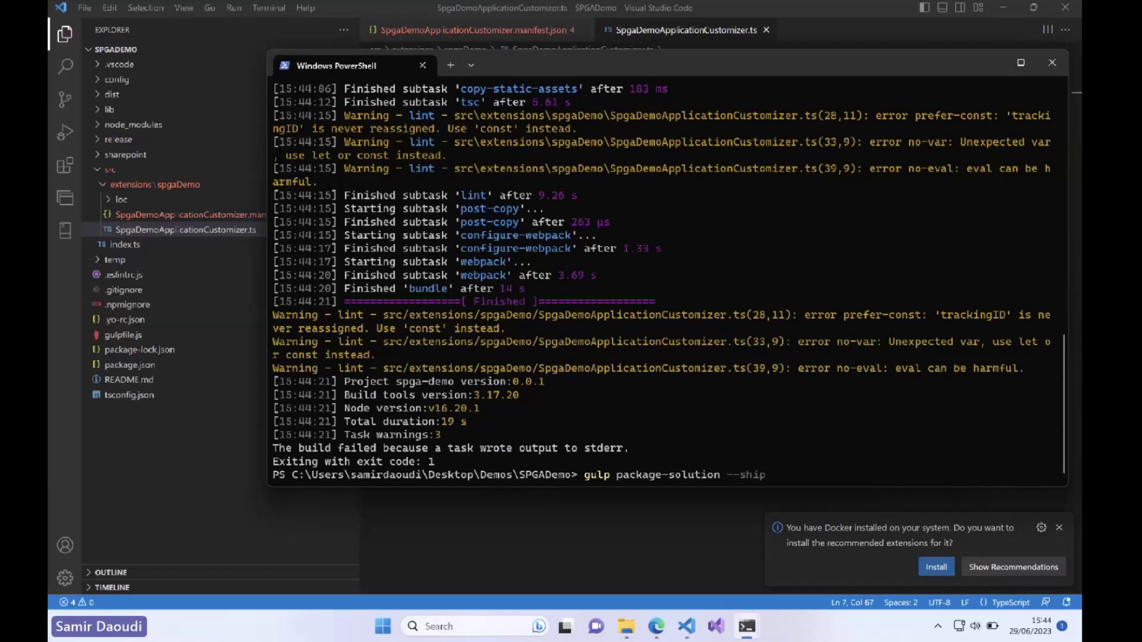
{"action": "key", "text": "Return"}
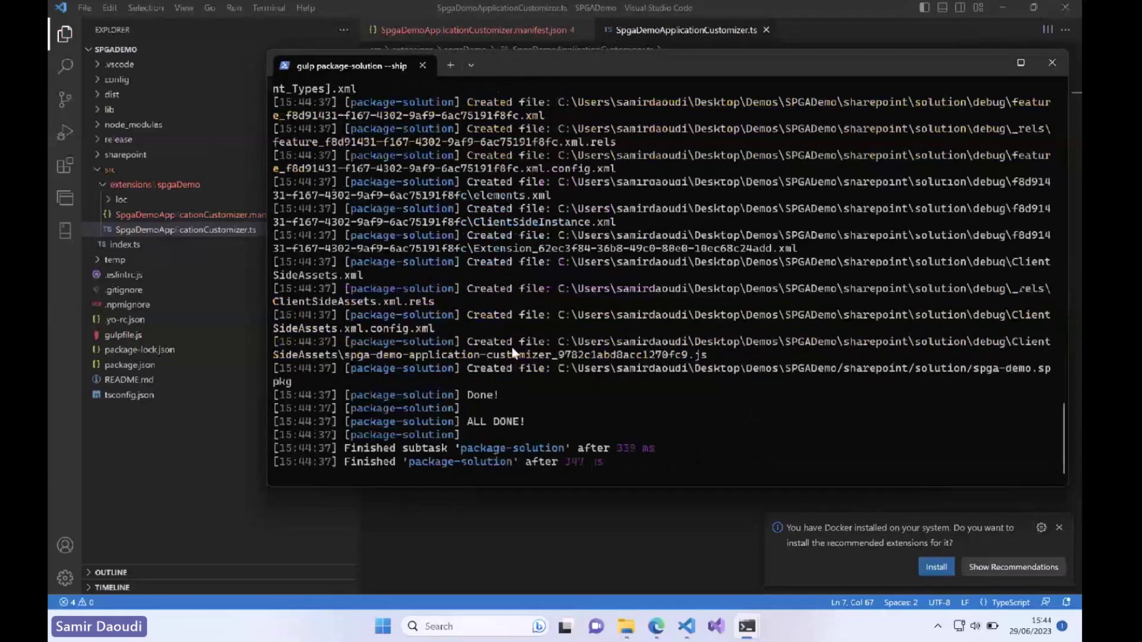
{"action": "left_click", "coordinate": [105, 154]}
{"action": "left_click", "coordinate": [126, 185]}
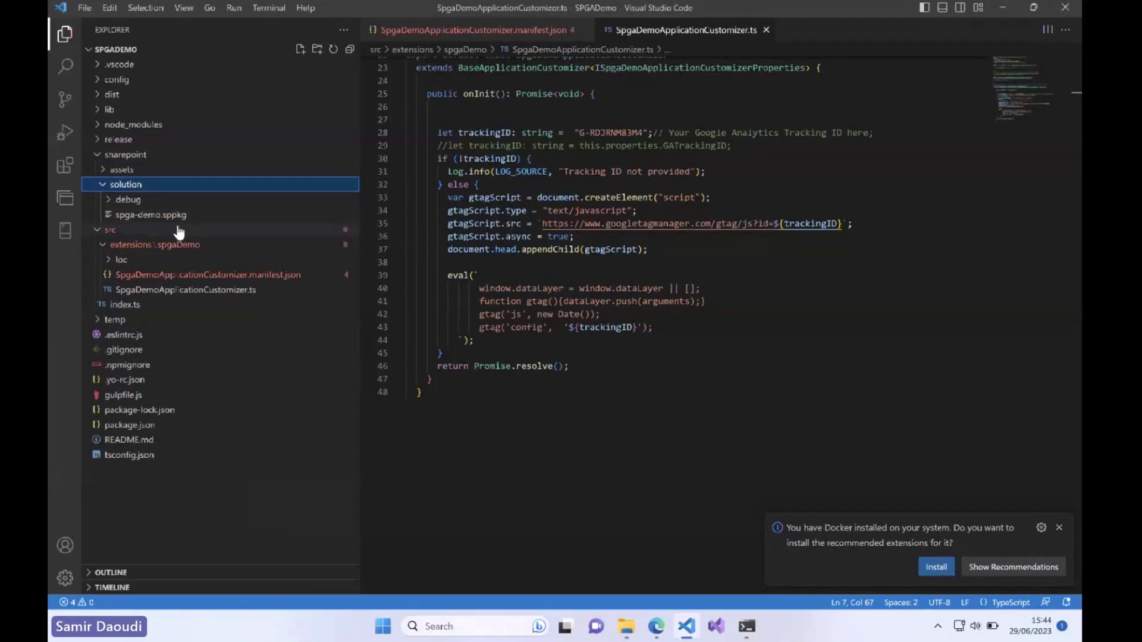
Switch to the SharePoint admin center in Edge and open the app catalog from Apps
{"action": "left_click", "coordinate": [659, 629]}
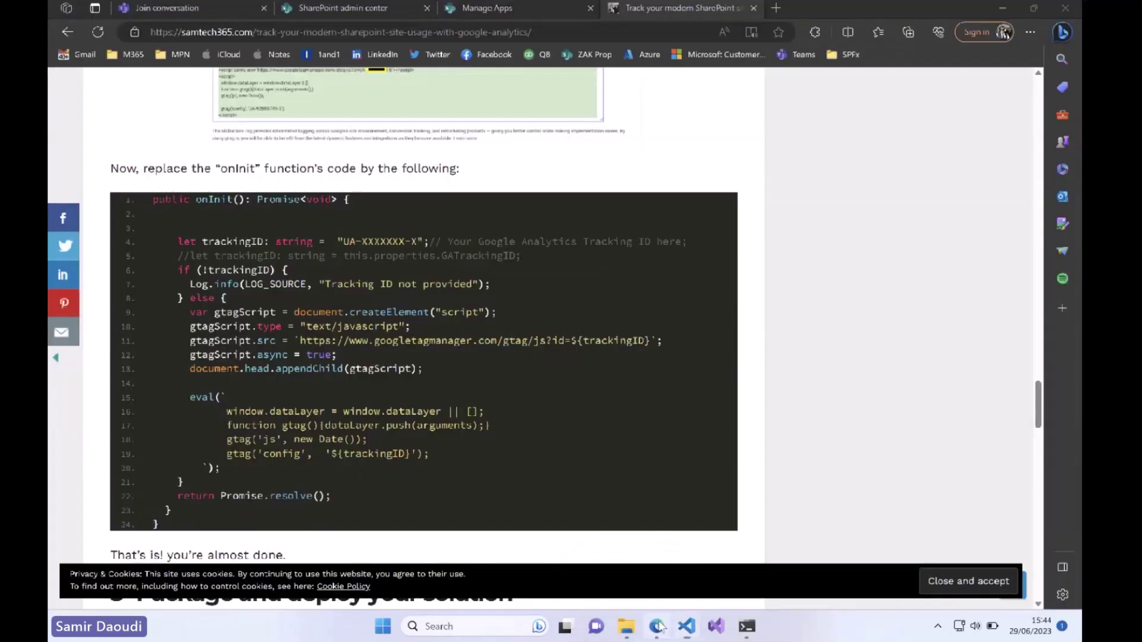
{"action": "left_click", "coordinate": [351, 9]}
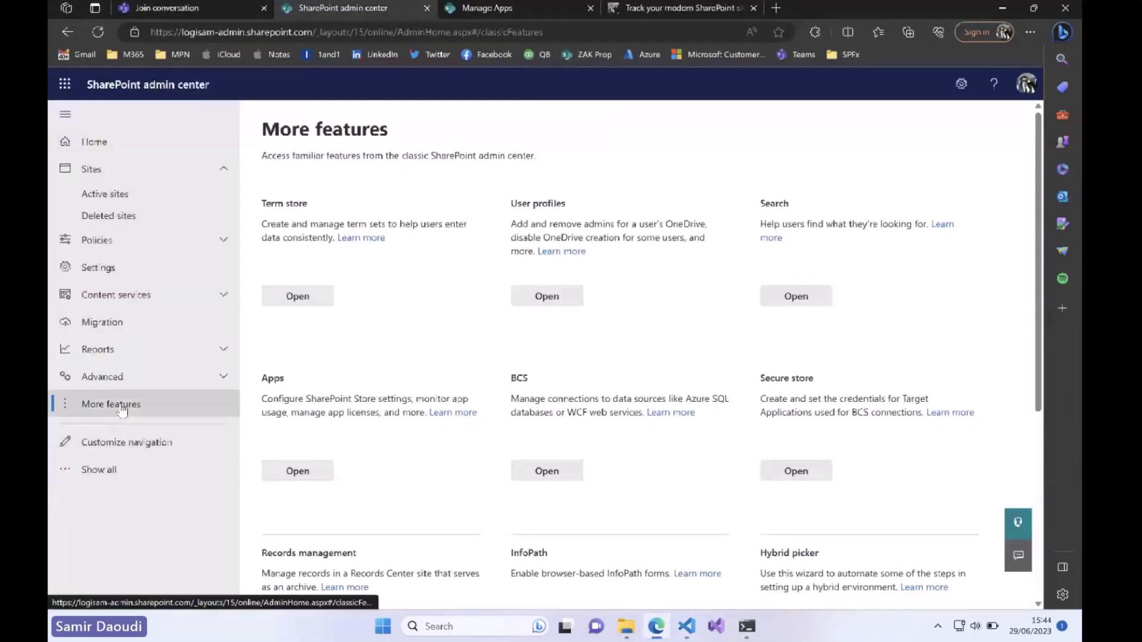
{"action": "left_click", "coordinate": [299, 471]}
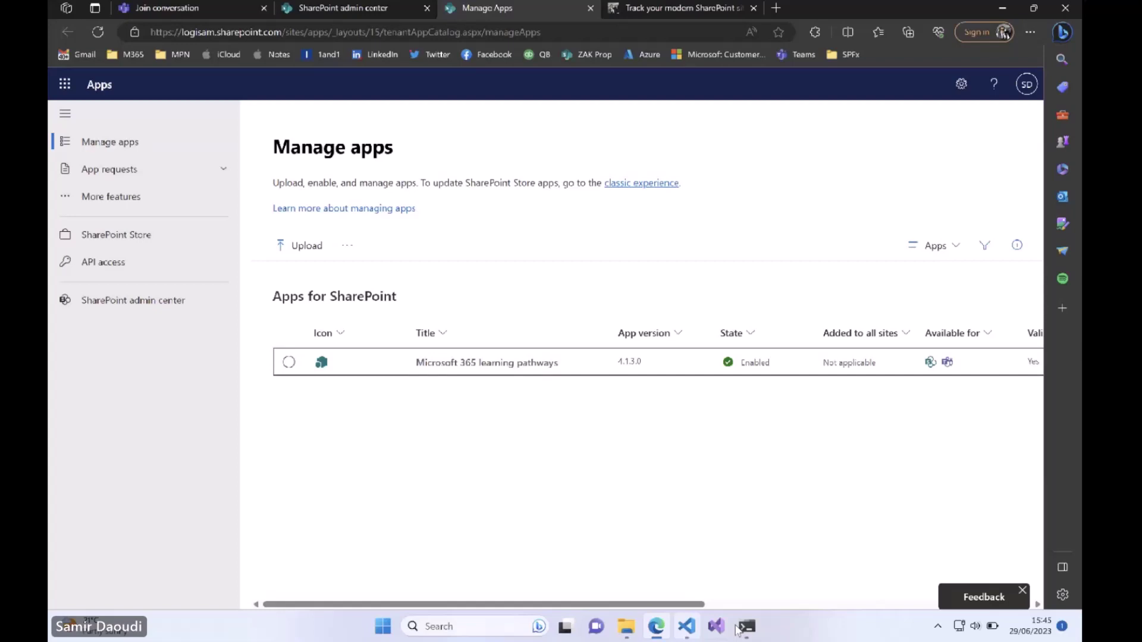
Reveal the spga-demo.sppkg package file in File Explorer from VS Code
{"action": "left_click", "coordinate": [740, 629]}
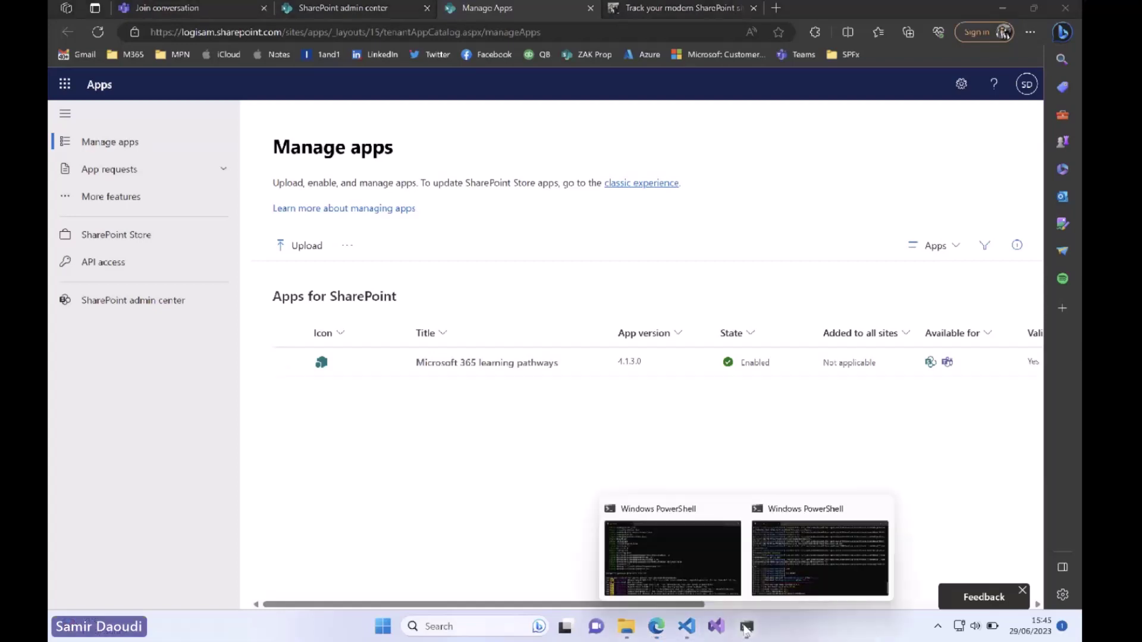
{"action": "left_click", "coordinate": [690, 628]}
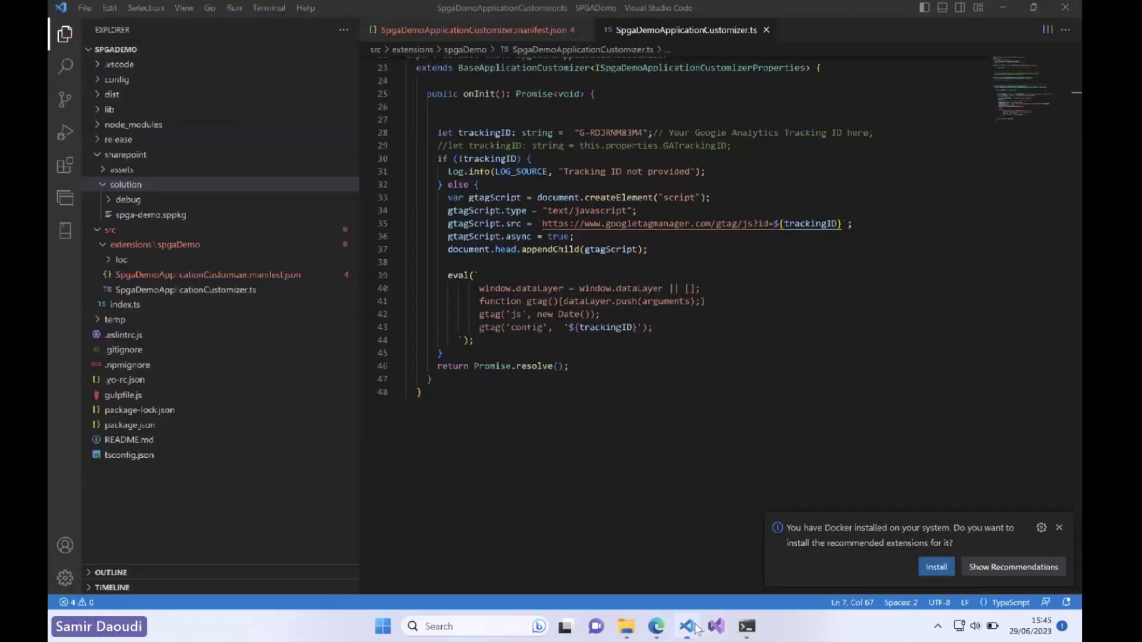
{"action": "right_click", "coordinate": [187, 214]}
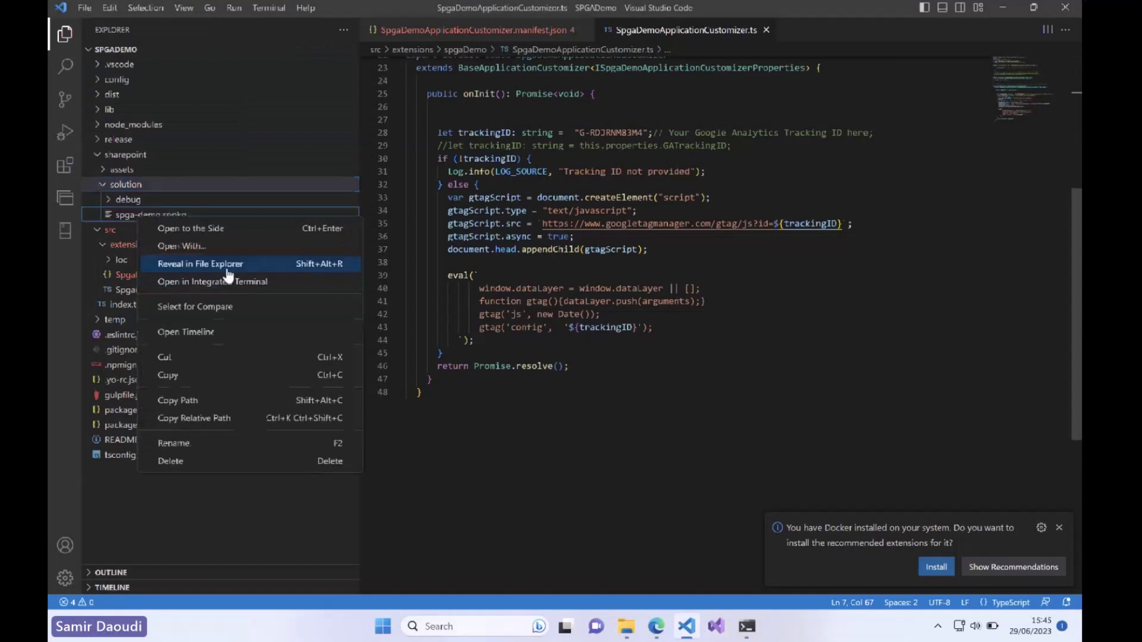
{"action": "left_click", "coordinate": [227, 267]}
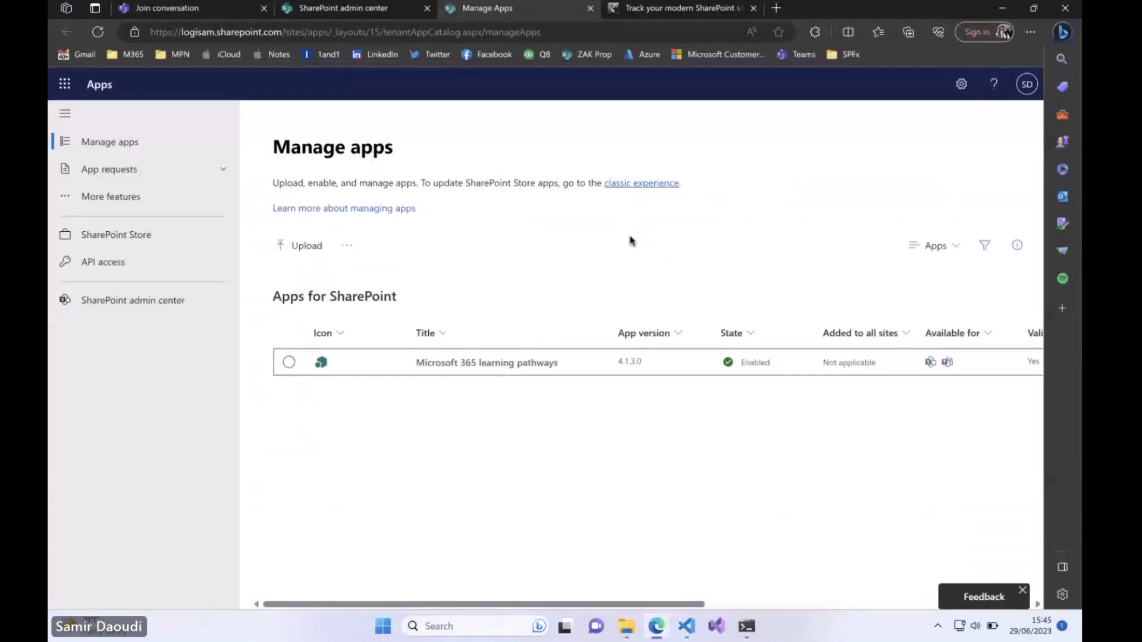
Drag spga-demo.sppkg from the solution folder window over to the Manage apps page
{"action": "left_click", "coordinate": [626, 627]}
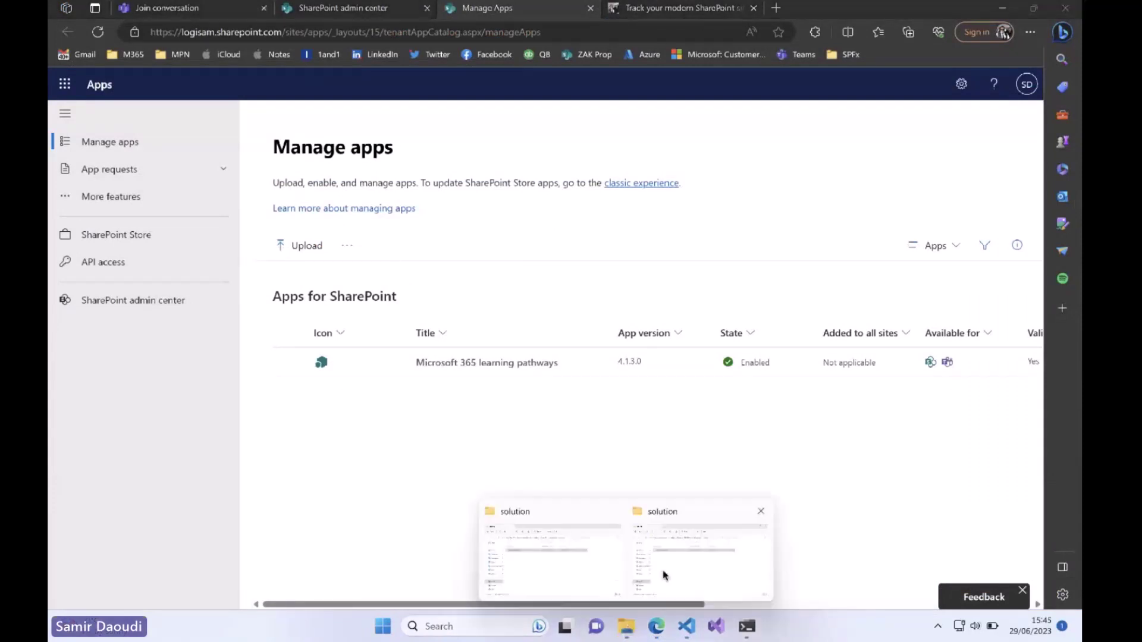
{"action": "mouse_move", "coordinate": [664, 575]}
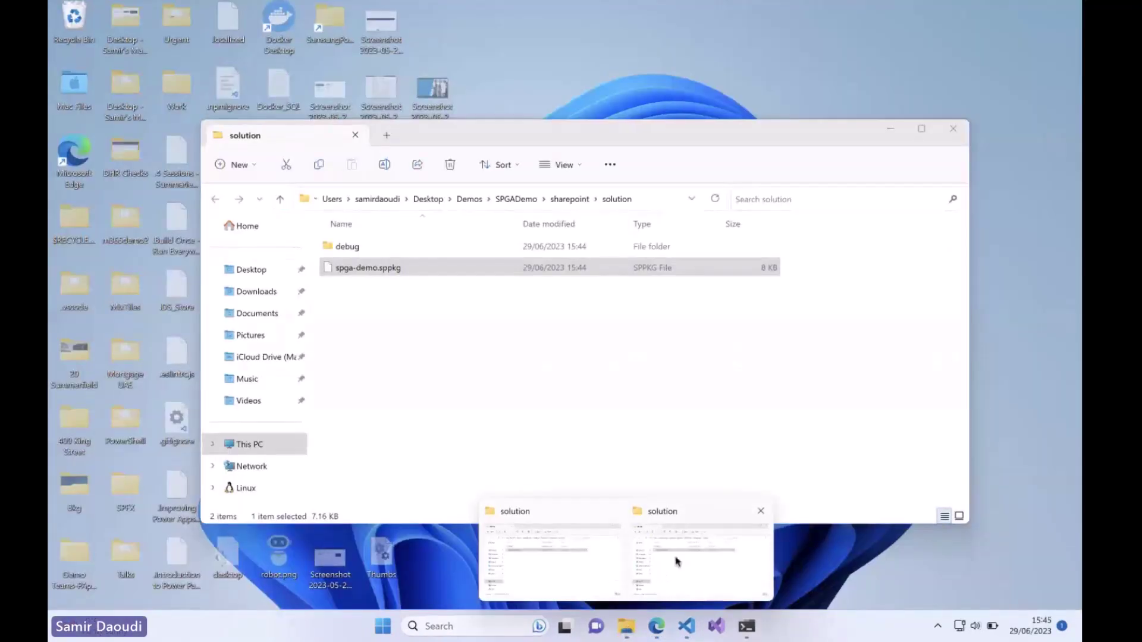
{"action": "left_click", "coordinate": [658, 553]}
{"action": "left_click_drag", "start_coordinate": [380, 268], "coordinate": [563, 456]}
{"action": "key", "text": "alt+Tab"}
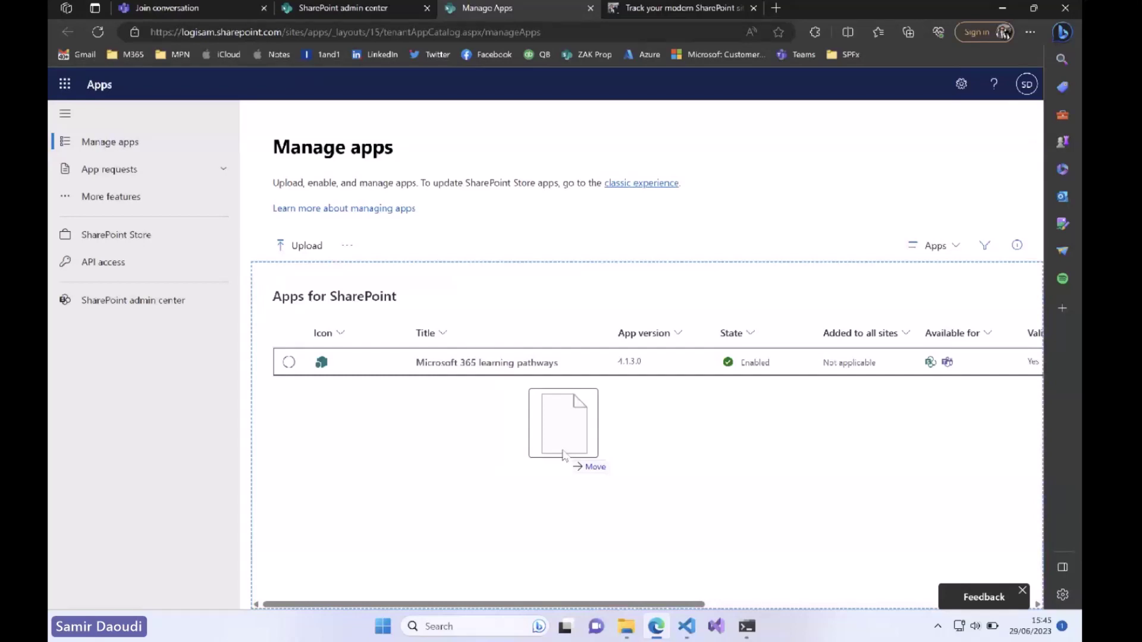
Upload spga-demo.sppkg, enable it and add it to all sites, then close the confirmation
{"action": "left_click_drag", "start_coordinate": [564, 455], "coordinate": [565, 455]}
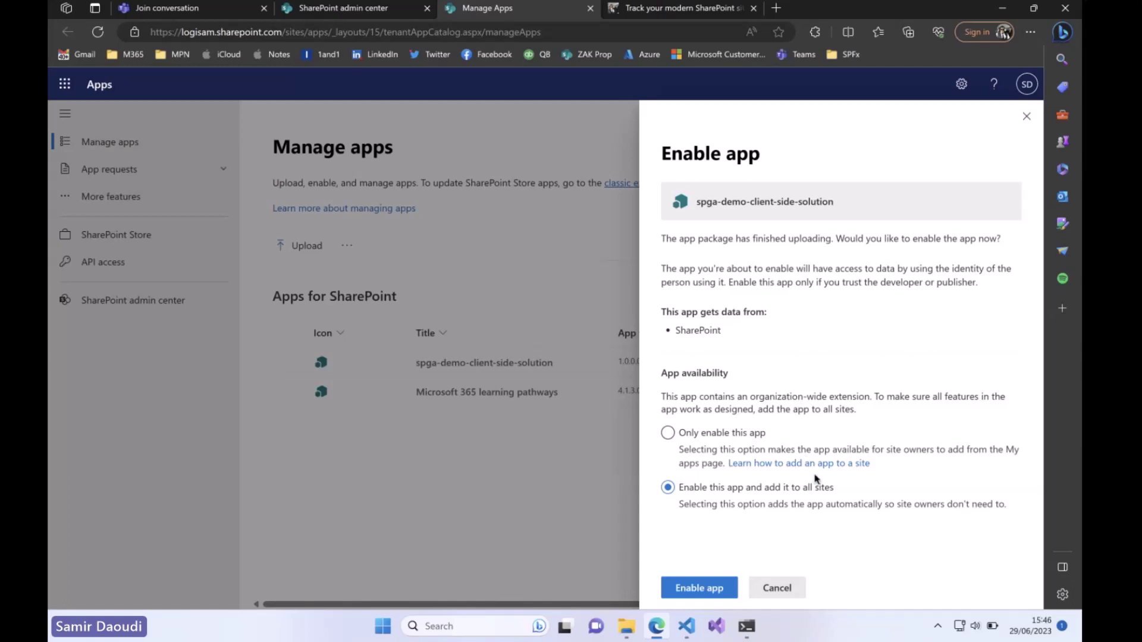
{"action": "left_click", "coordinate": [716, 591]}
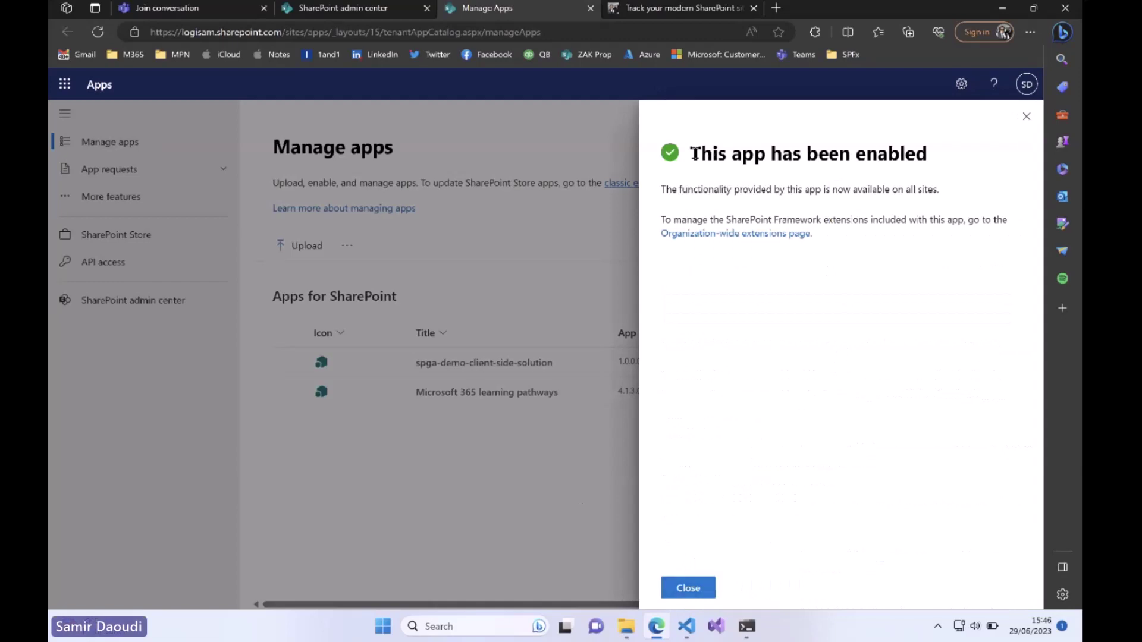
{"action": "left_click_drag", "start_coordinate": [689, 153], "coordinate": [926, 156]}
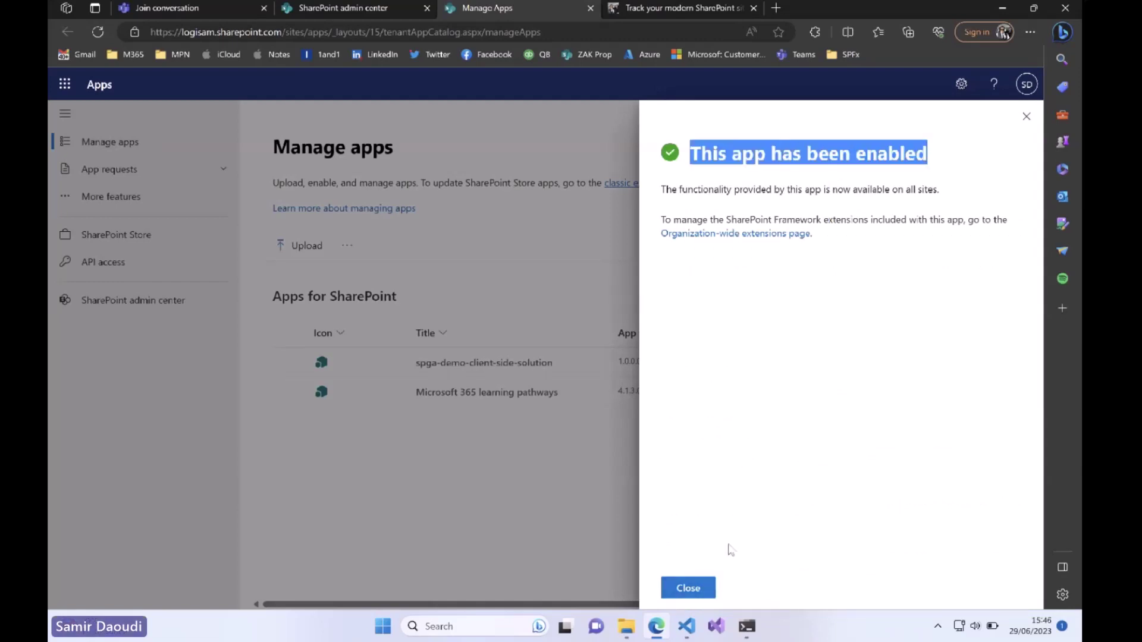
{"action": "left_click", "coordinate": [688, 588]}
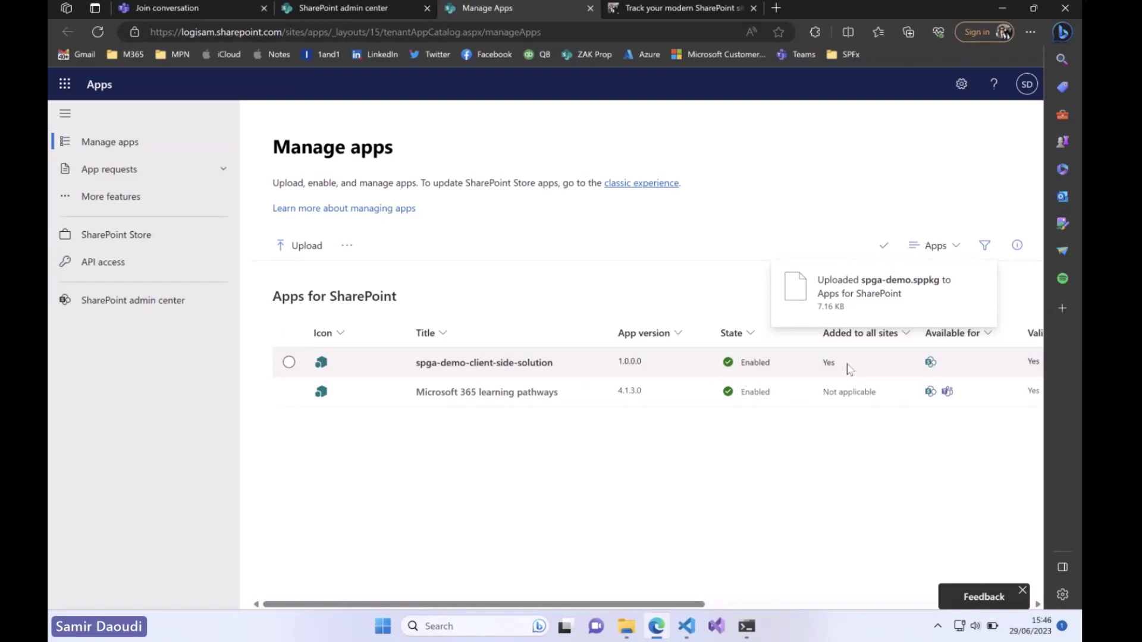
Navigate to logisam.sharepoint.com and open the Hybrid Work - Home site
{"action": "left_click", "coordinate": [693, 10]}
{"action": "left_click", "coordinate": [661, 35]}
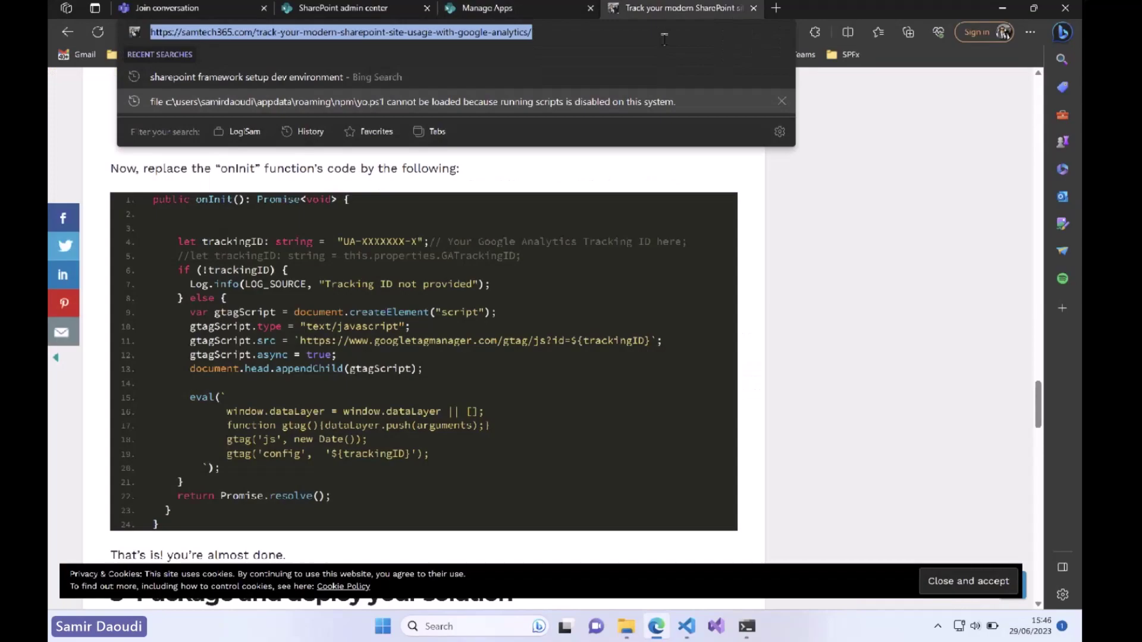
{"action": "type", "text": "logisam-admin.sharepoint.com"}
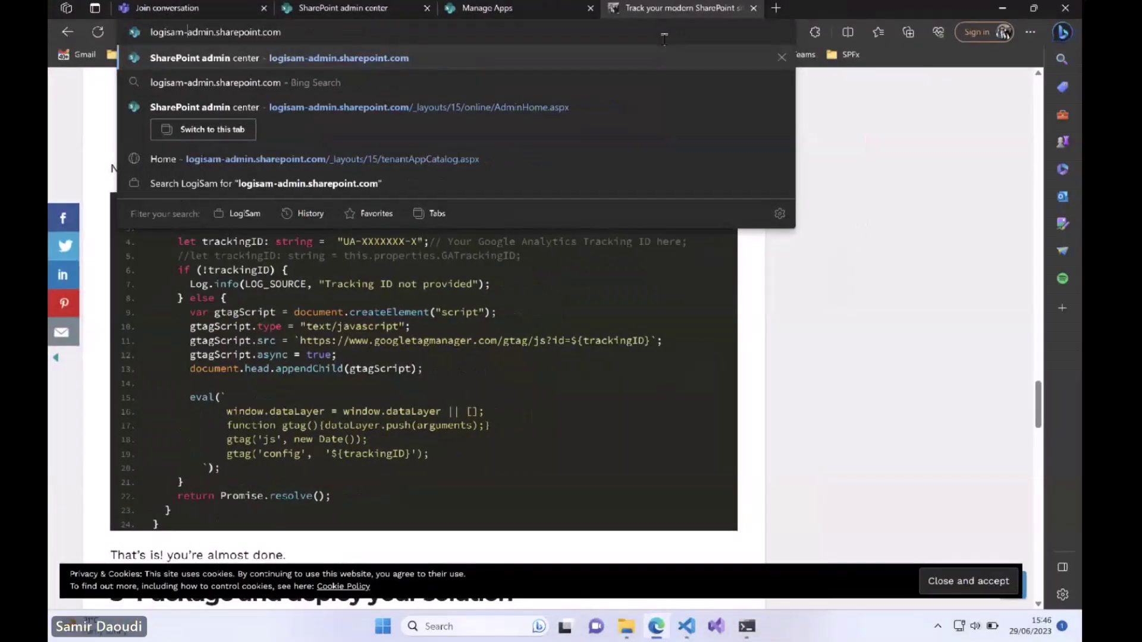
{"action": "key", "text": "Delete"}
{"action": "key", "text": "Delete"}
{"action": "key", "text": "Delete"}
{"action": "key", "text": "Delete"}
{"action": "key", "text": "Delete"}
{"action": "key", "text": "Delete"}
{"action": "key", "text": "Delete"}
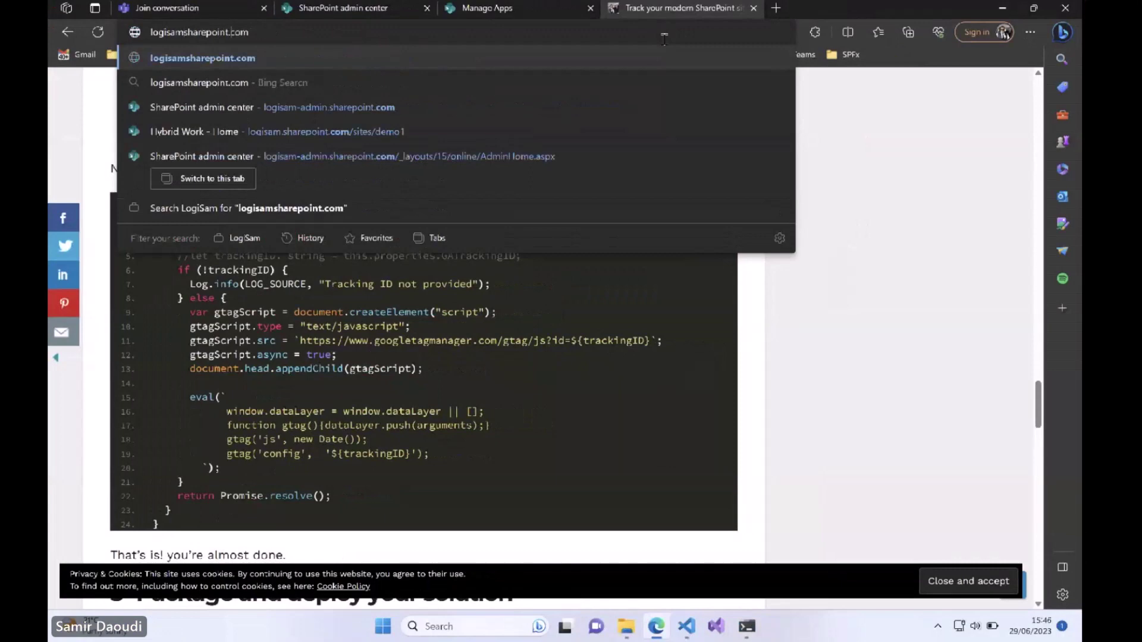
{"action": "left_click", "coordinate": [469, 133]}
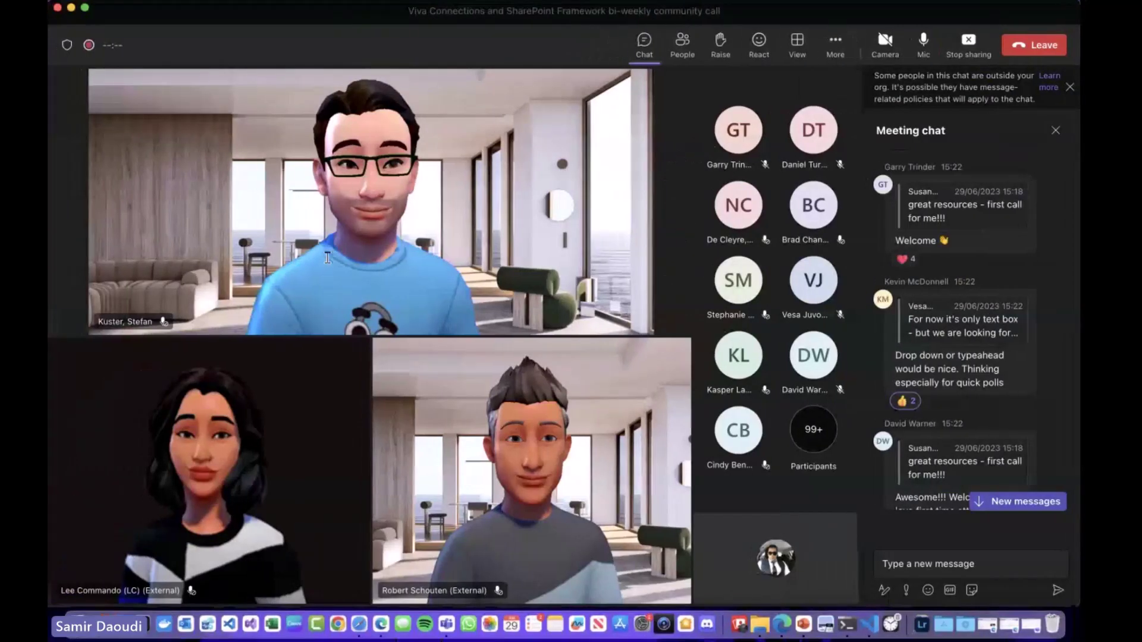
{"action": "key", "text": "super+Tab"}
{"action": "key", "text": "super+Tab"}
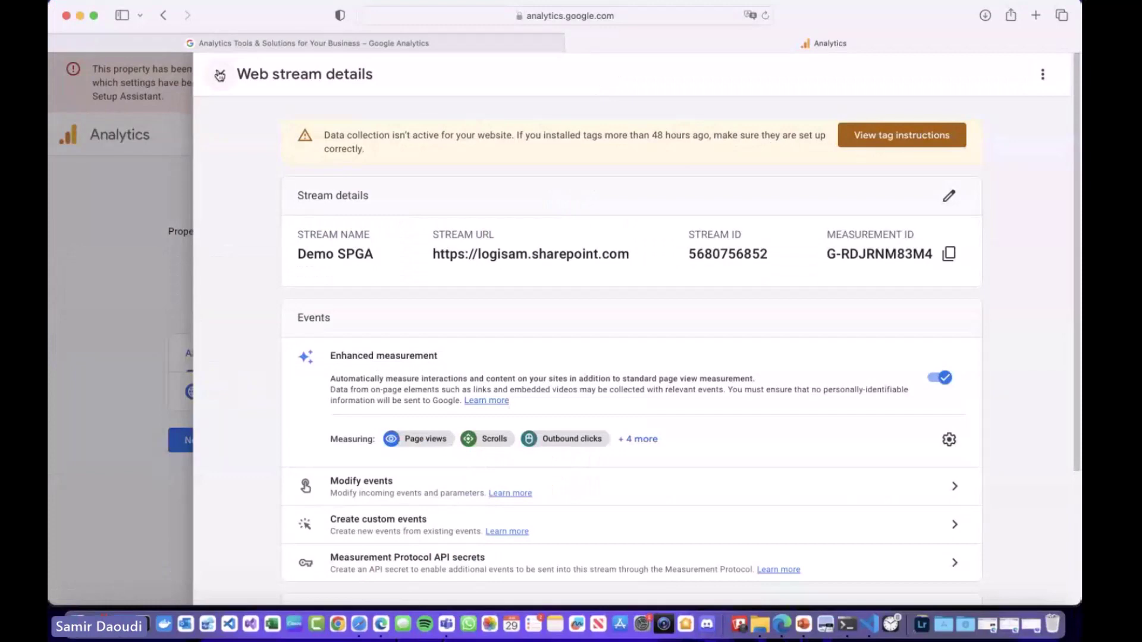
Close the web stream details and open the Demo SPGA Realtime report, showing 0 users
{"action": "left_click", "coordinate": [220, 76]}
{"action": "left_click", "coordinate": [181, 446]}
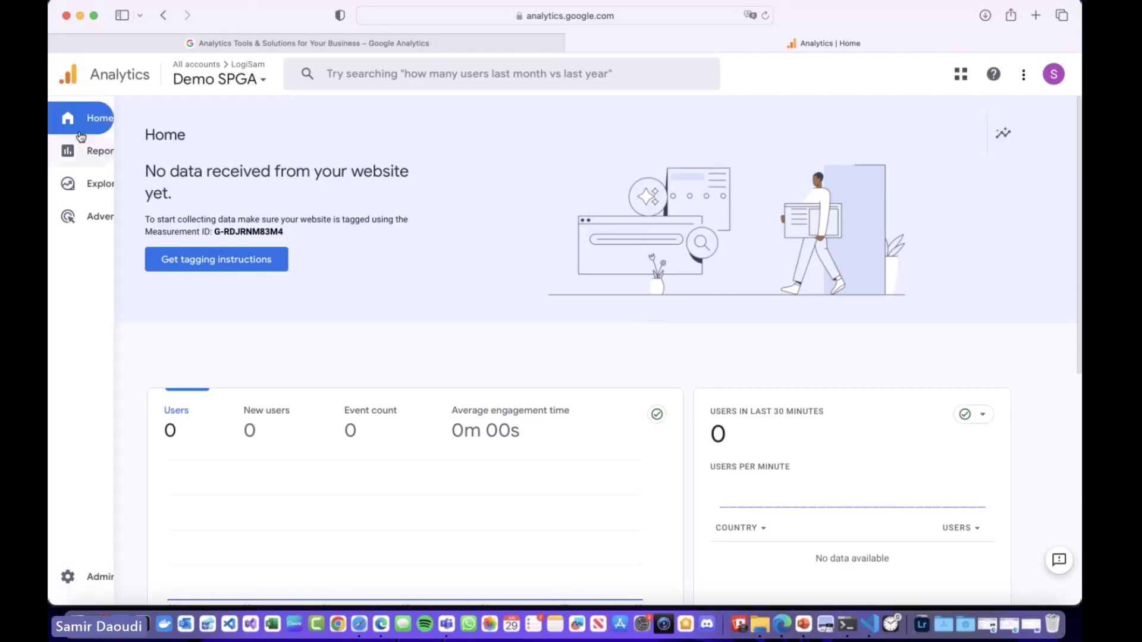
{"action": "left_click", "coordinate": [84, 148]}
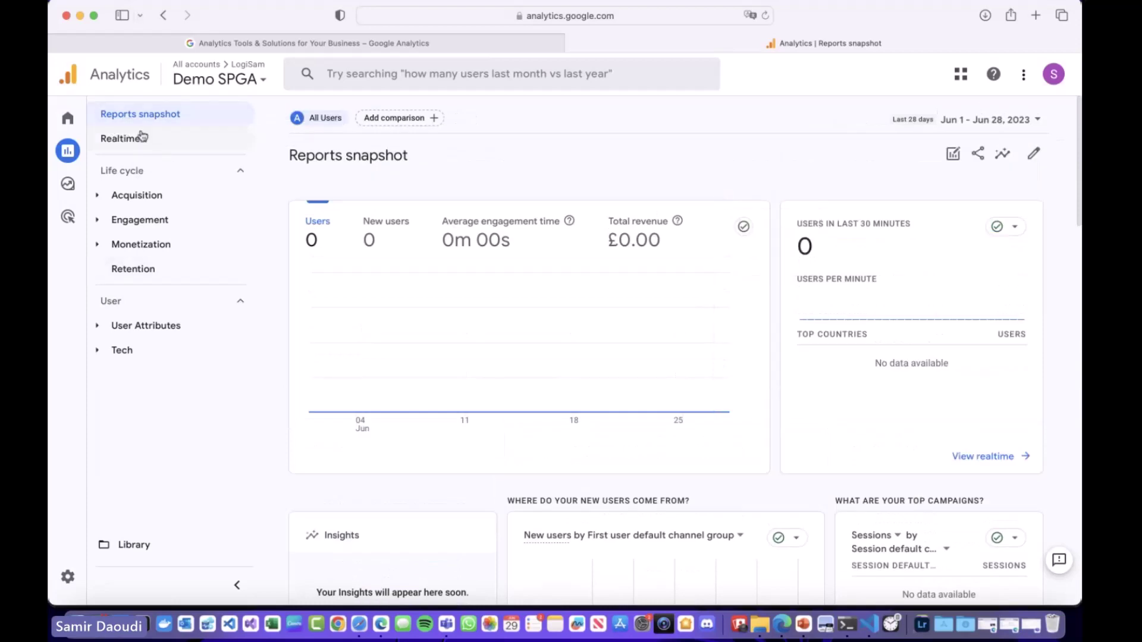
{"action": "left_click", "coordinate": [174, 141]}
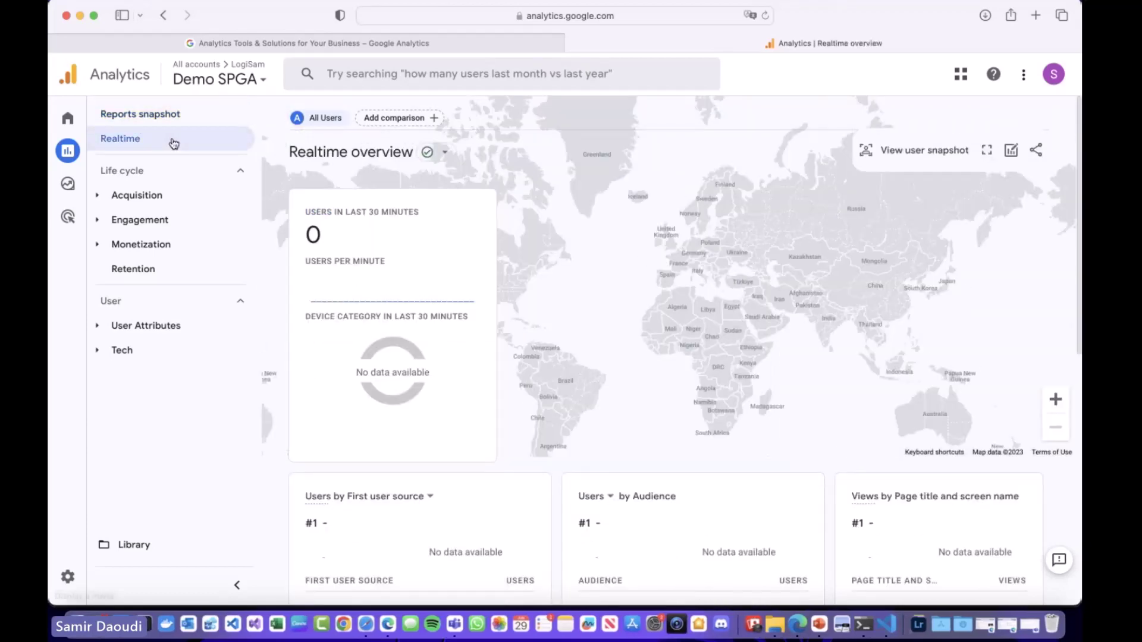
Reload the Hybrid Work home and visit the Week in the life and Get help pages
{"action": "key", "text": "ctrl+Right"}
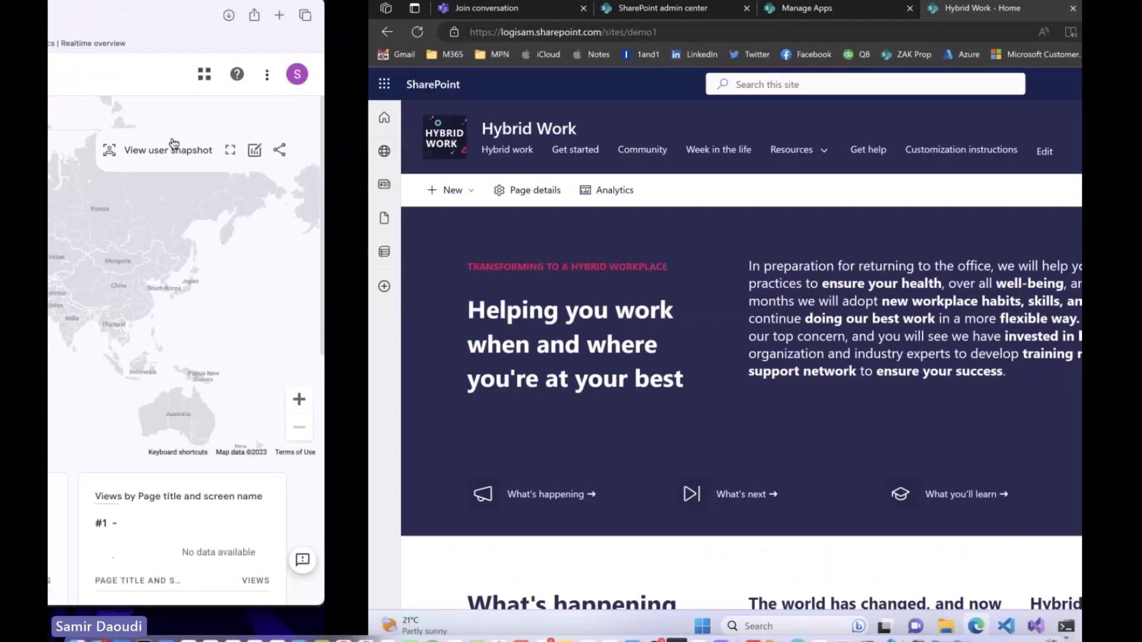
{"action": "key", "text": "F5"}
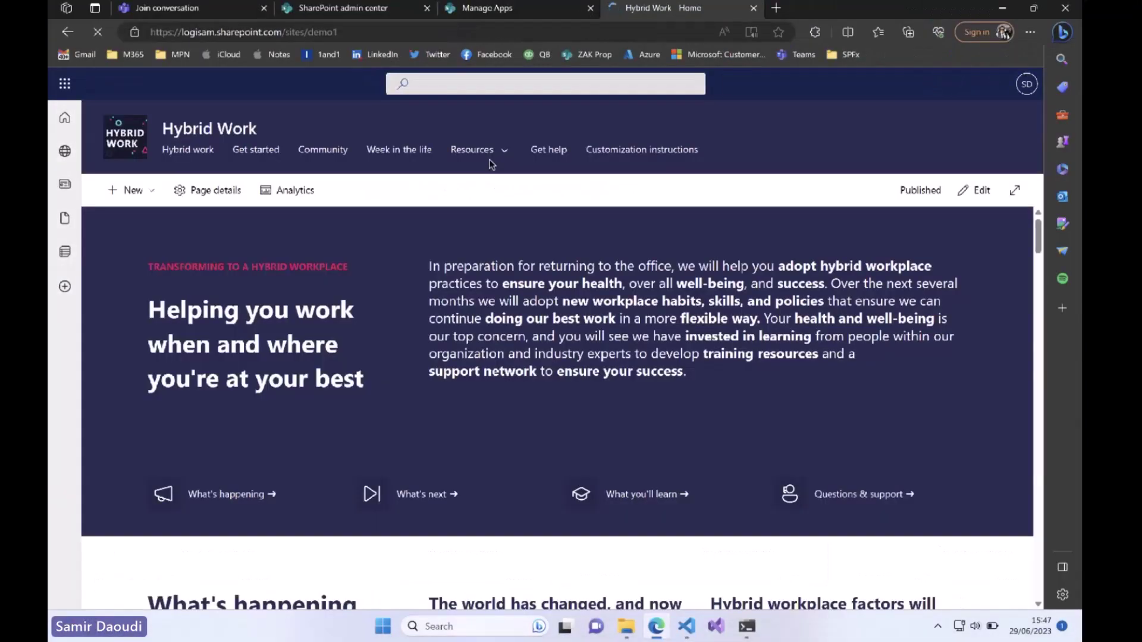
{"action": "left_click", "coordinate": [410, 156]}
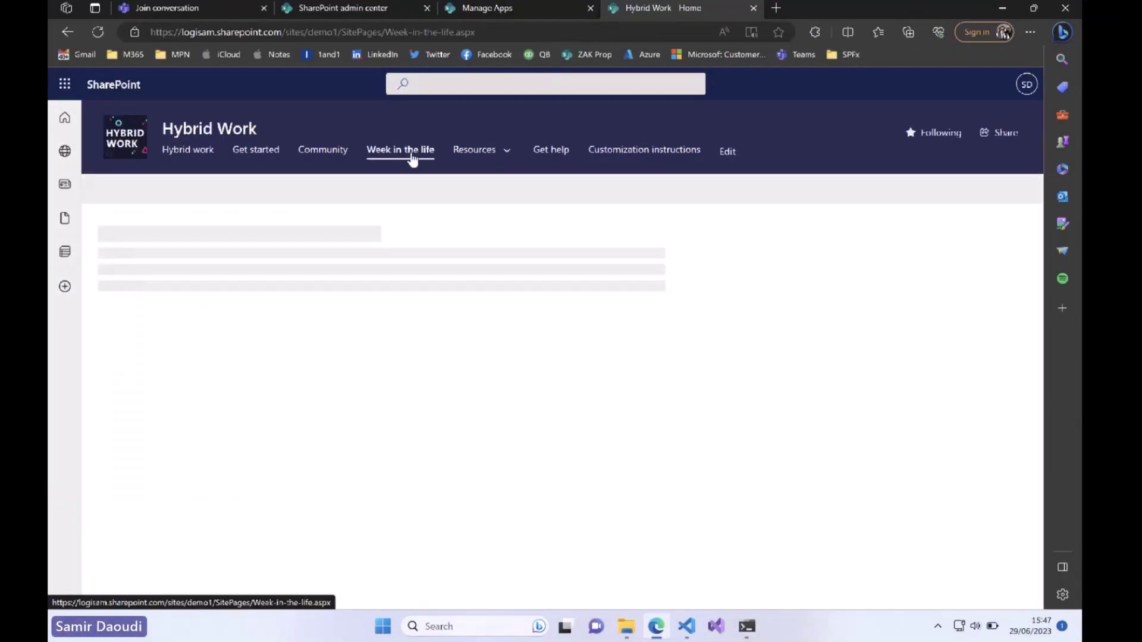
{"action": "scroll", "coordinate": [818, 348], "scroll_direction": "down", "scroll_amount": 5}
{"action": "scroll", "coordinate": [818, 347], "scroll_direction": "down", "scroll_amount": 10}
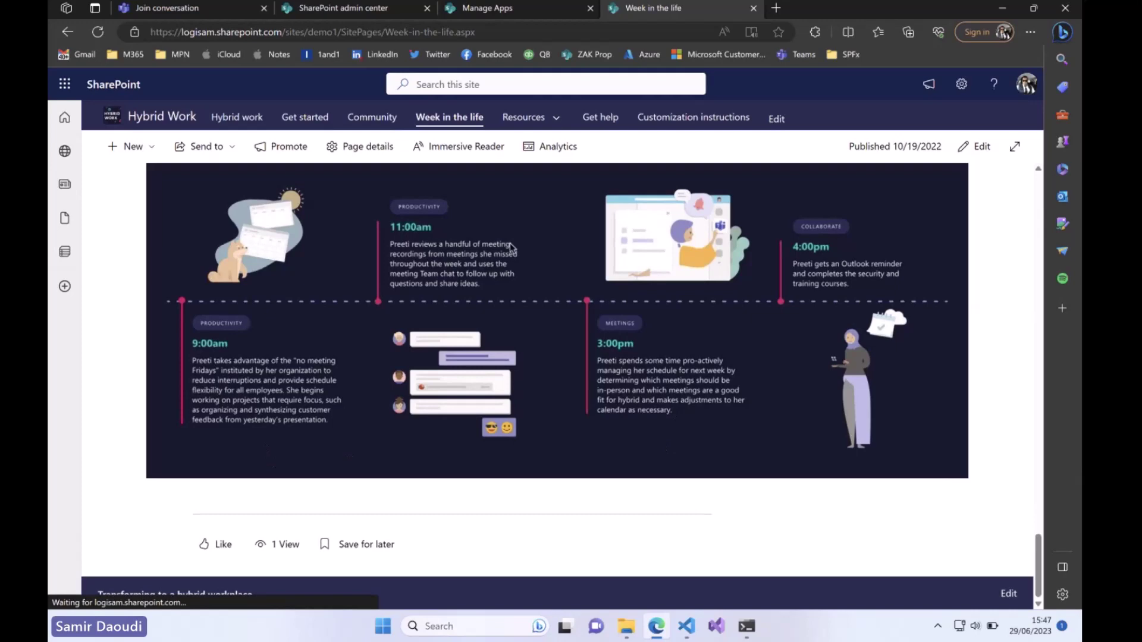
{"action": "left_click", "coordinate": [602, 126]}
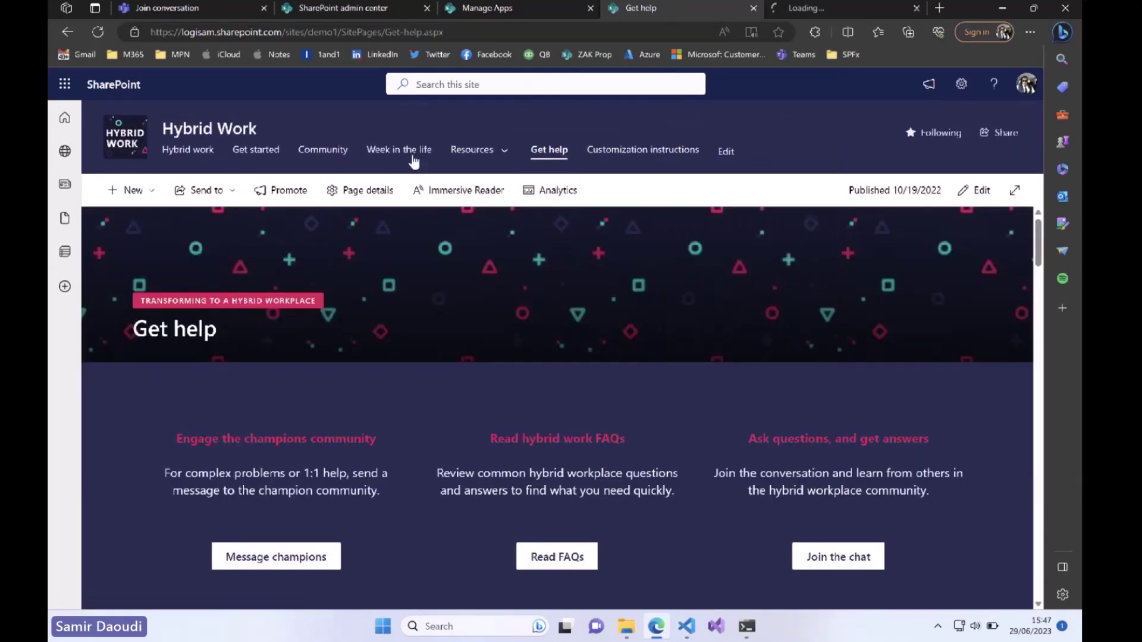
Open Week in the life in a new tab, then return to the Analytics realtime view
{"action": "right_click", "coordinate": [380, 153]}
{"action": "left_click", "coordinate": [415, 160]}
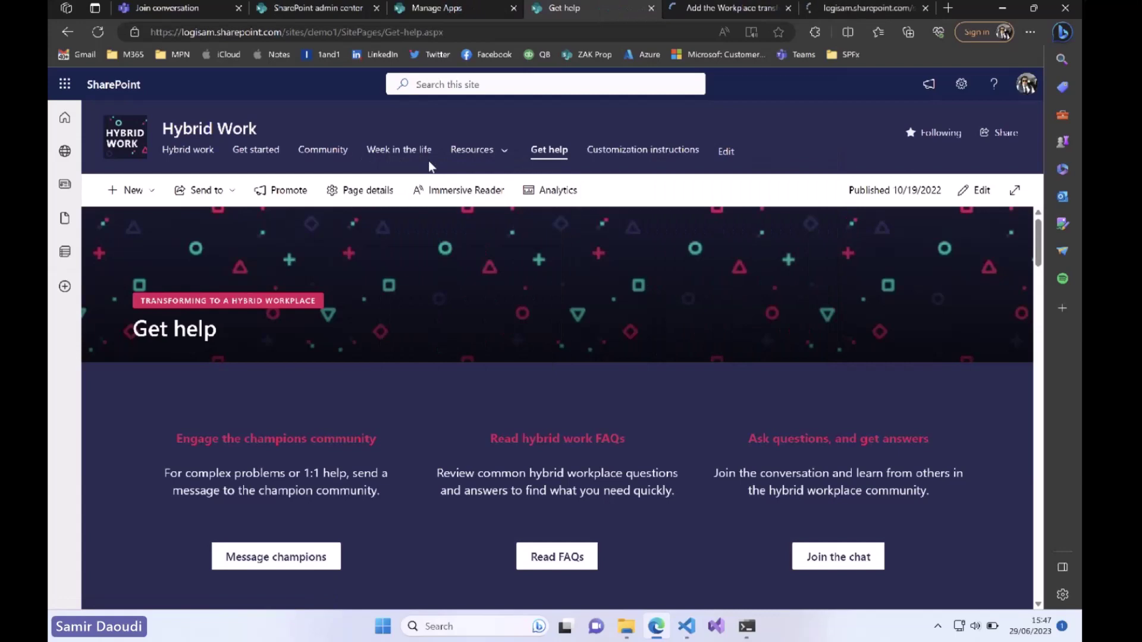
{"action": "key", "text": "ctrl+Left"}
{"action": "key", "text": "ctrl+Right"}
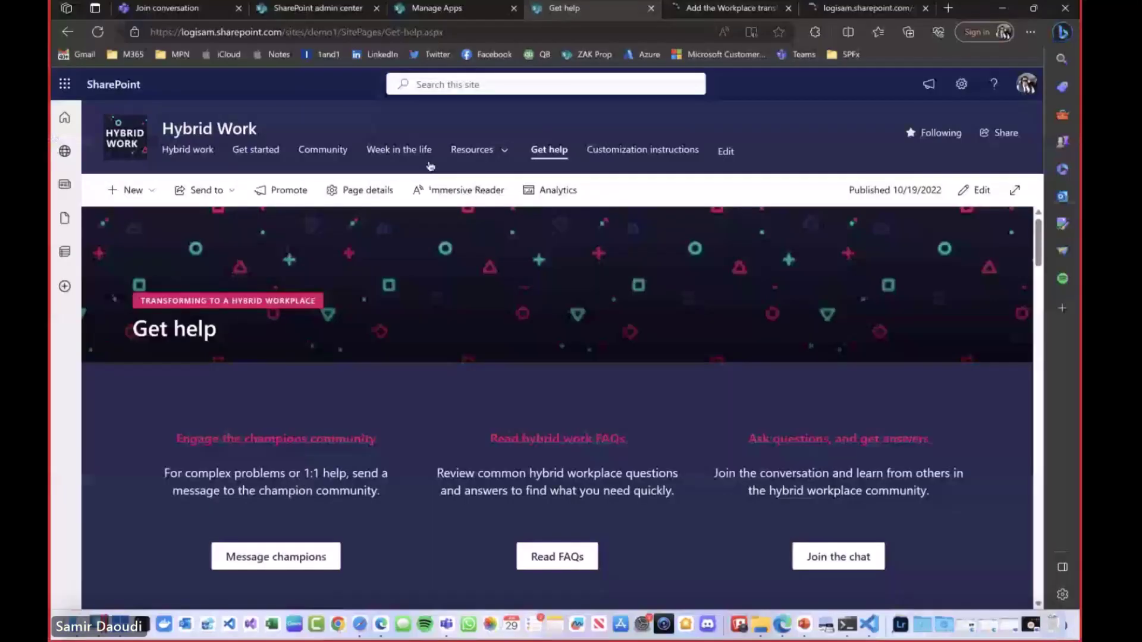
{"action": "key", "text": "ctrl+Left"}
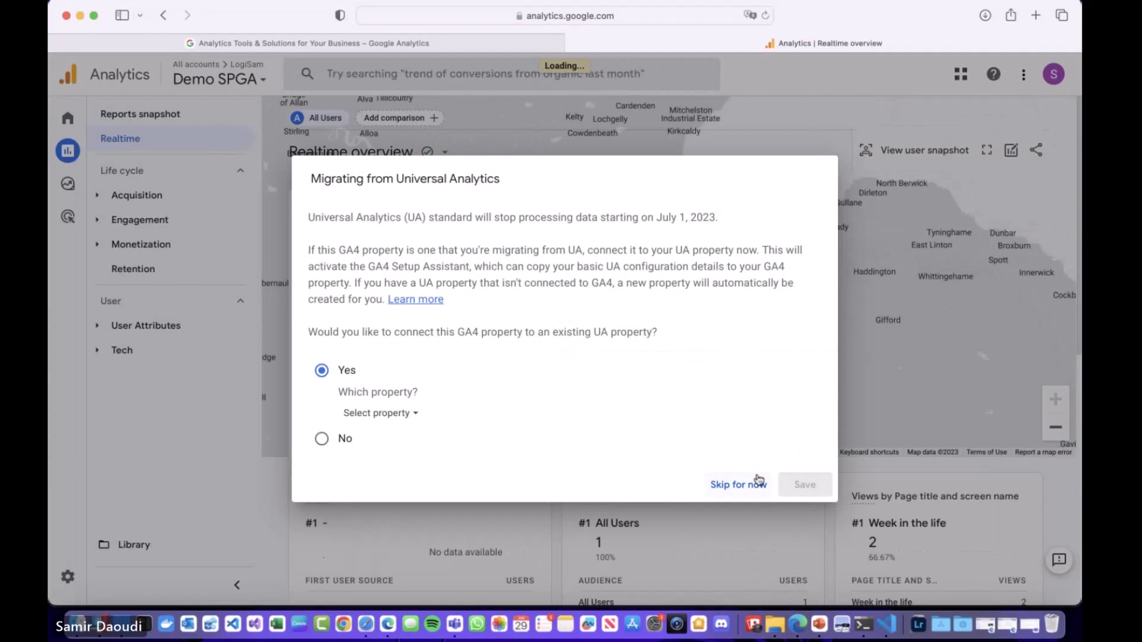
Skip the Universal Analytics migration prompt and check realtime events: page_view 2, first_visit 1, scroll 1, session_start 1
{"action": "left_click", "coordinate": [758, 481]}
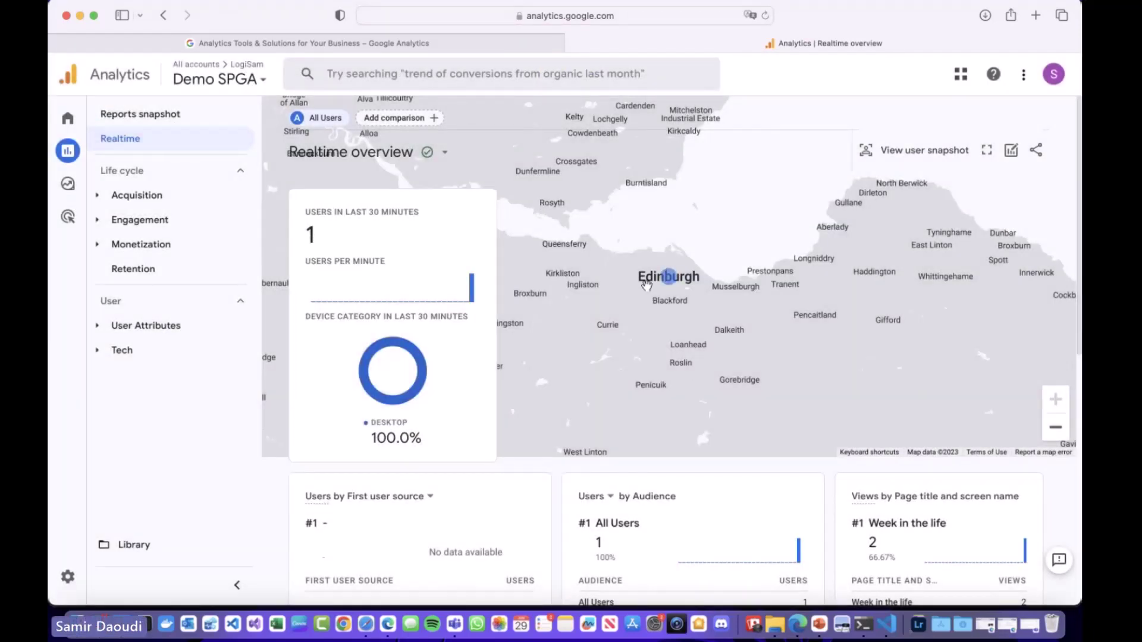
{"action": "scroll", "coordinate": [746, 364], "scroll_direction": "down", "scroll_amount": 5}
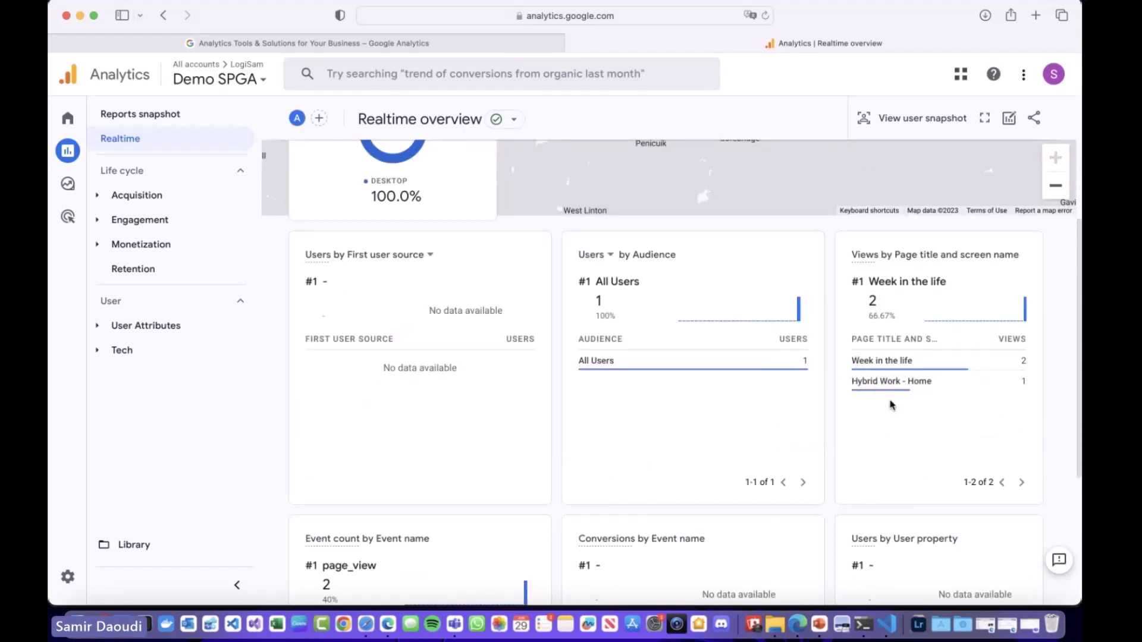
{"action": "scroll", "coordinate": [862, 413], "scroll_direction": "down", "scroll_amount": 5}
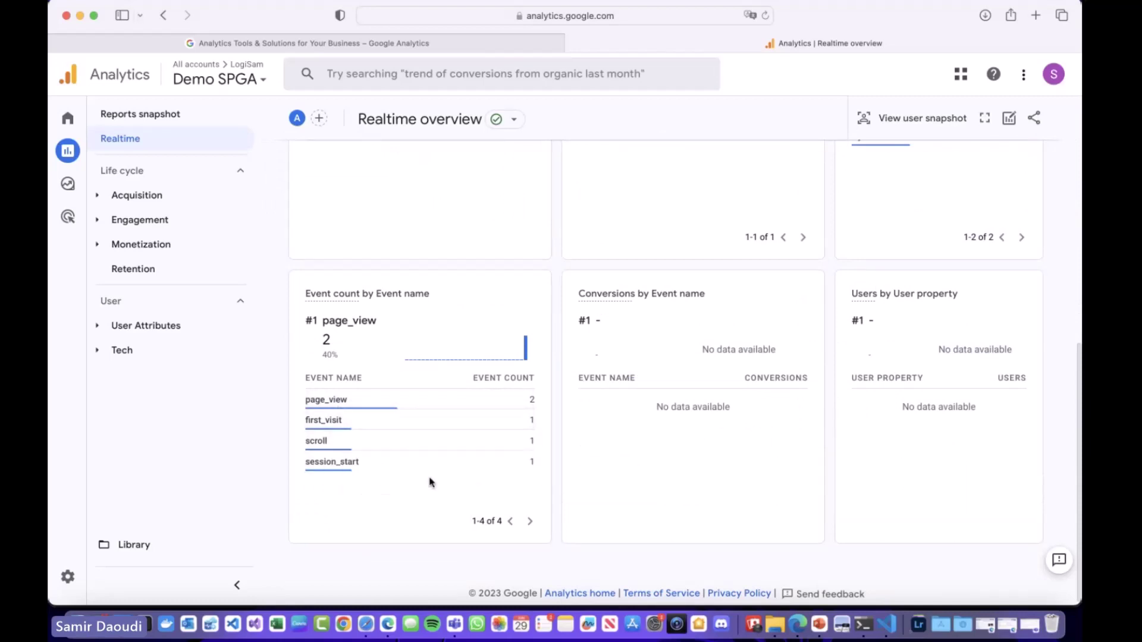
{"action": "scroll", "coordinate": [427, 491], "scroll_direction": "up", "scroll_amount": 2}
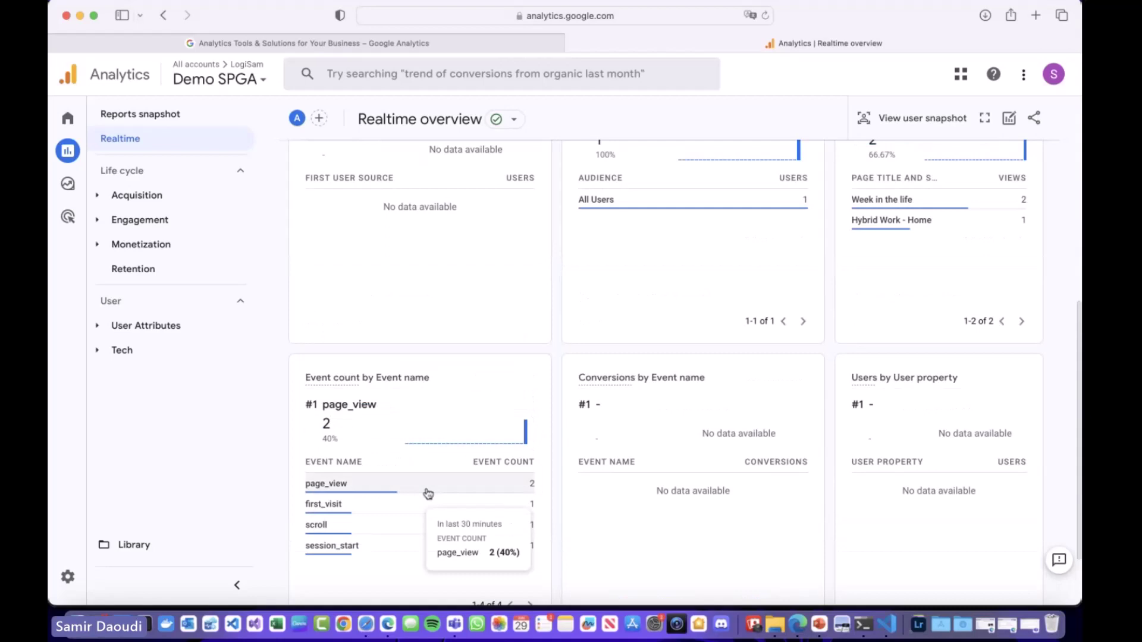